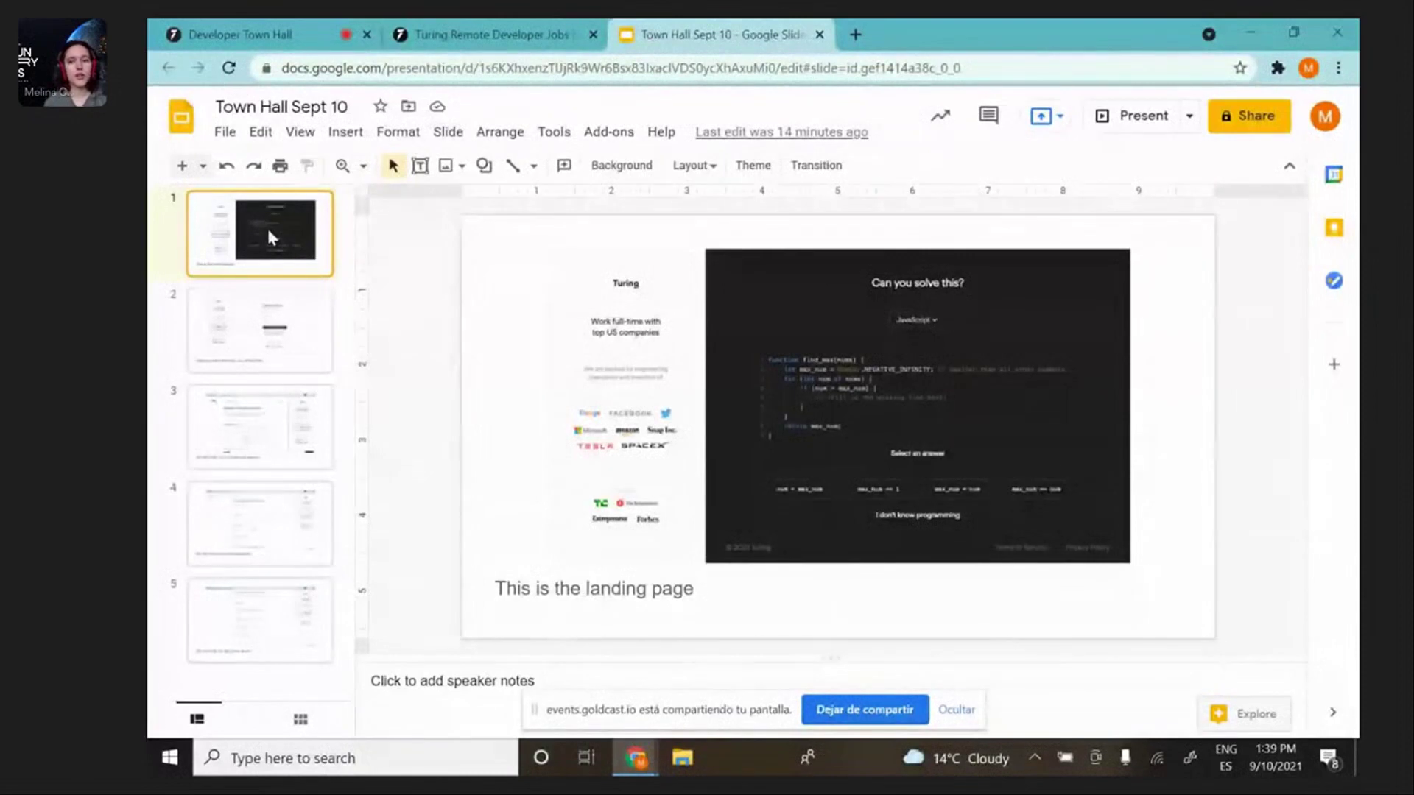
Show the sign-up, resume-upload and two profile-details slides, then switch to the Turing dashboard tab.
{"action": "left_click", "coordinate": [264, 337]}
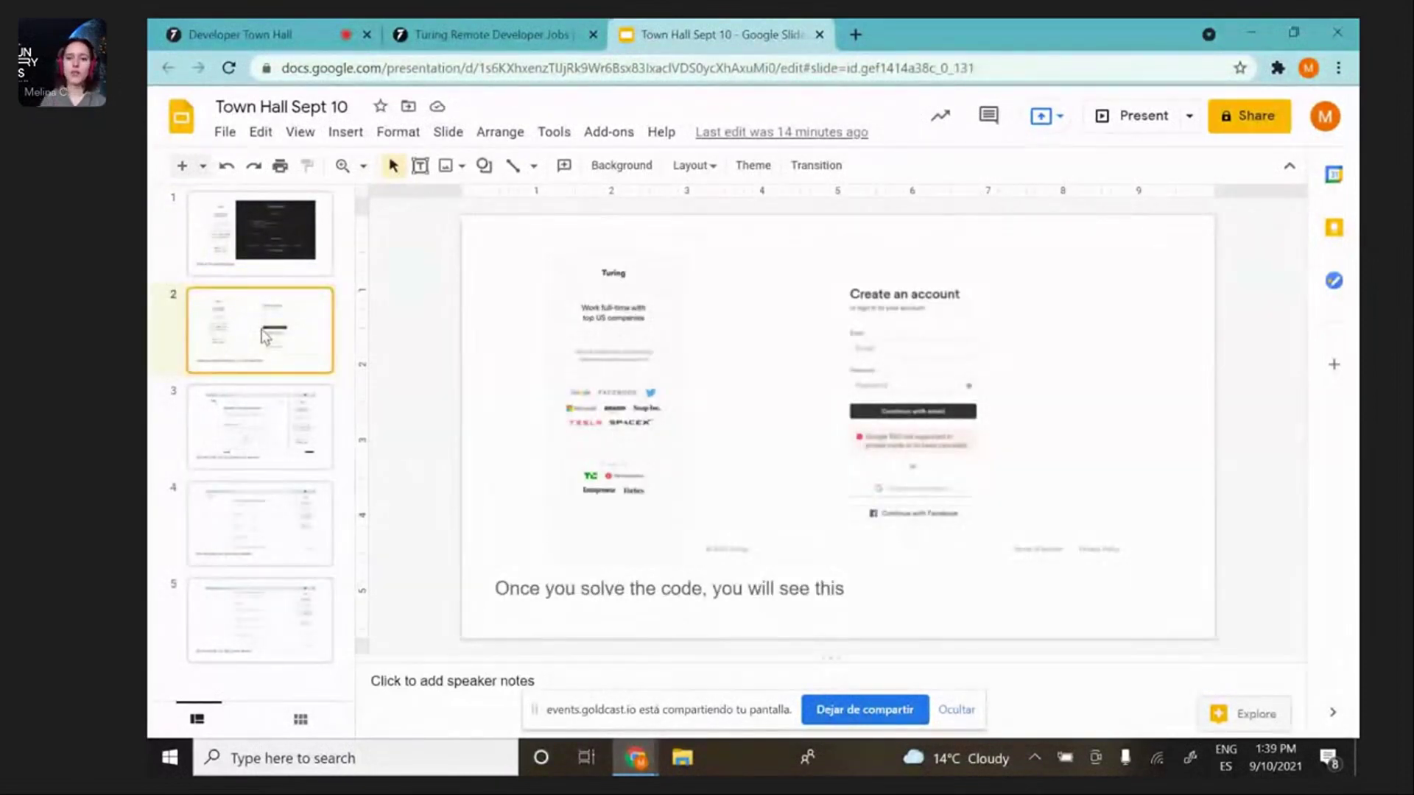
{"action": "left_click", "coordinate": [265, 411]}
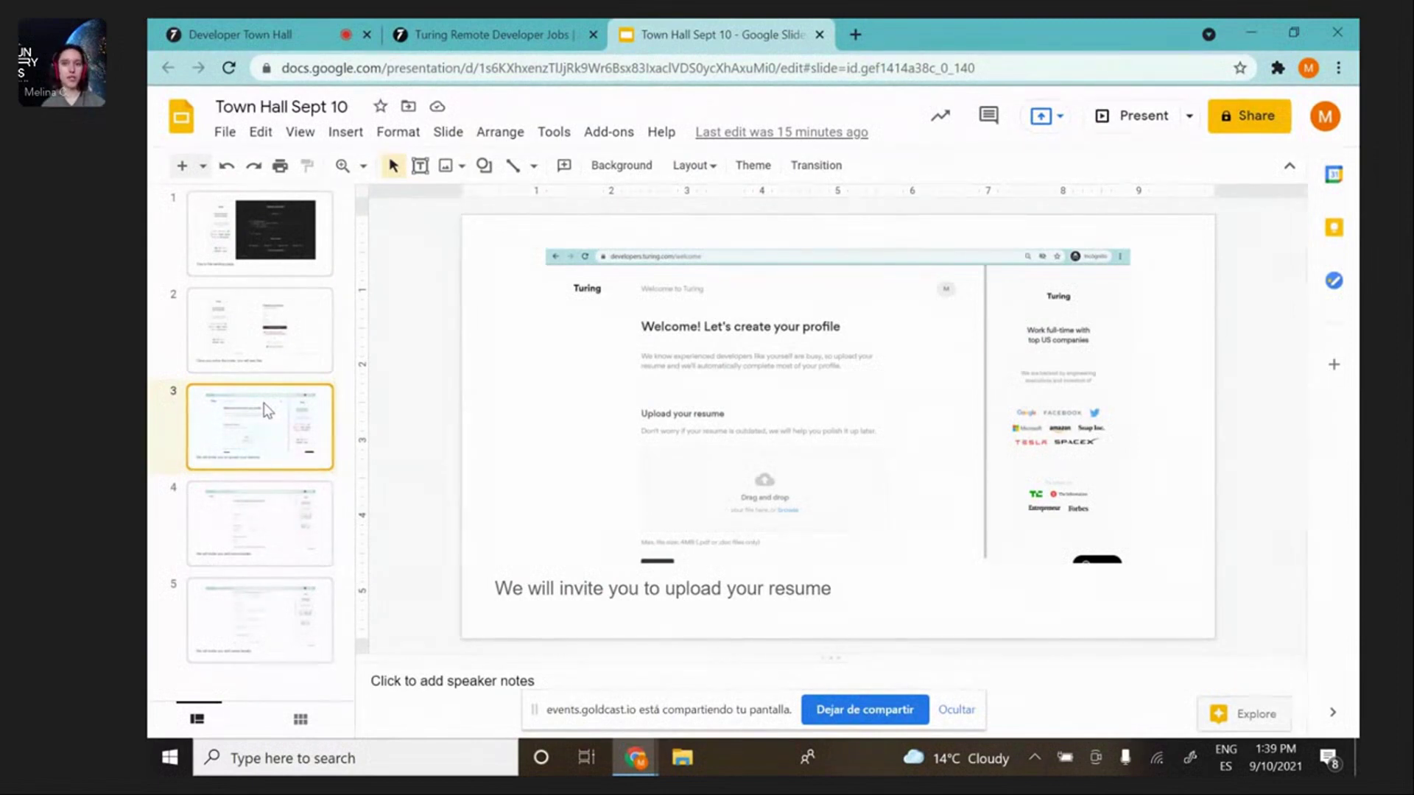
{"action": "key", "text": "Down"}
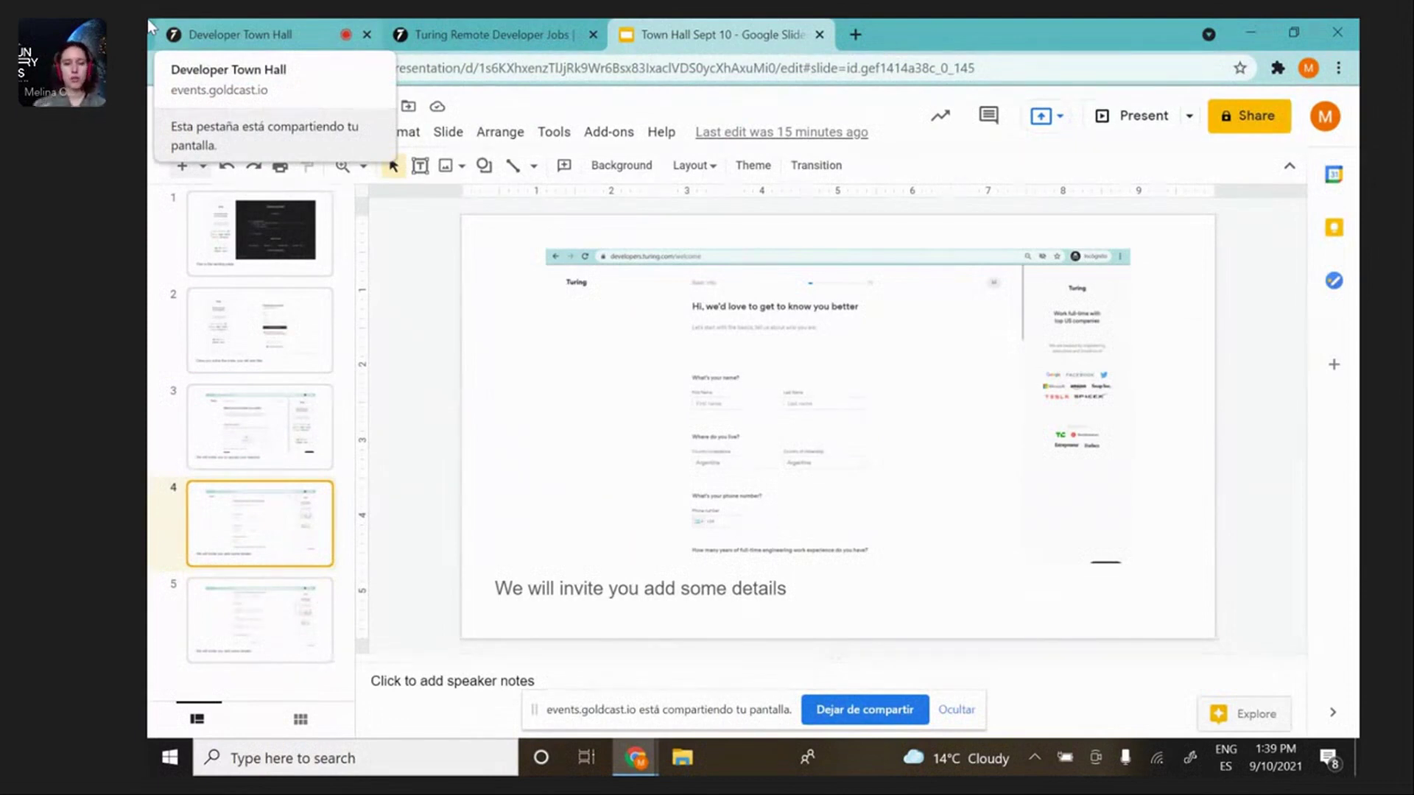
{"action": "key", "text": "Down"}
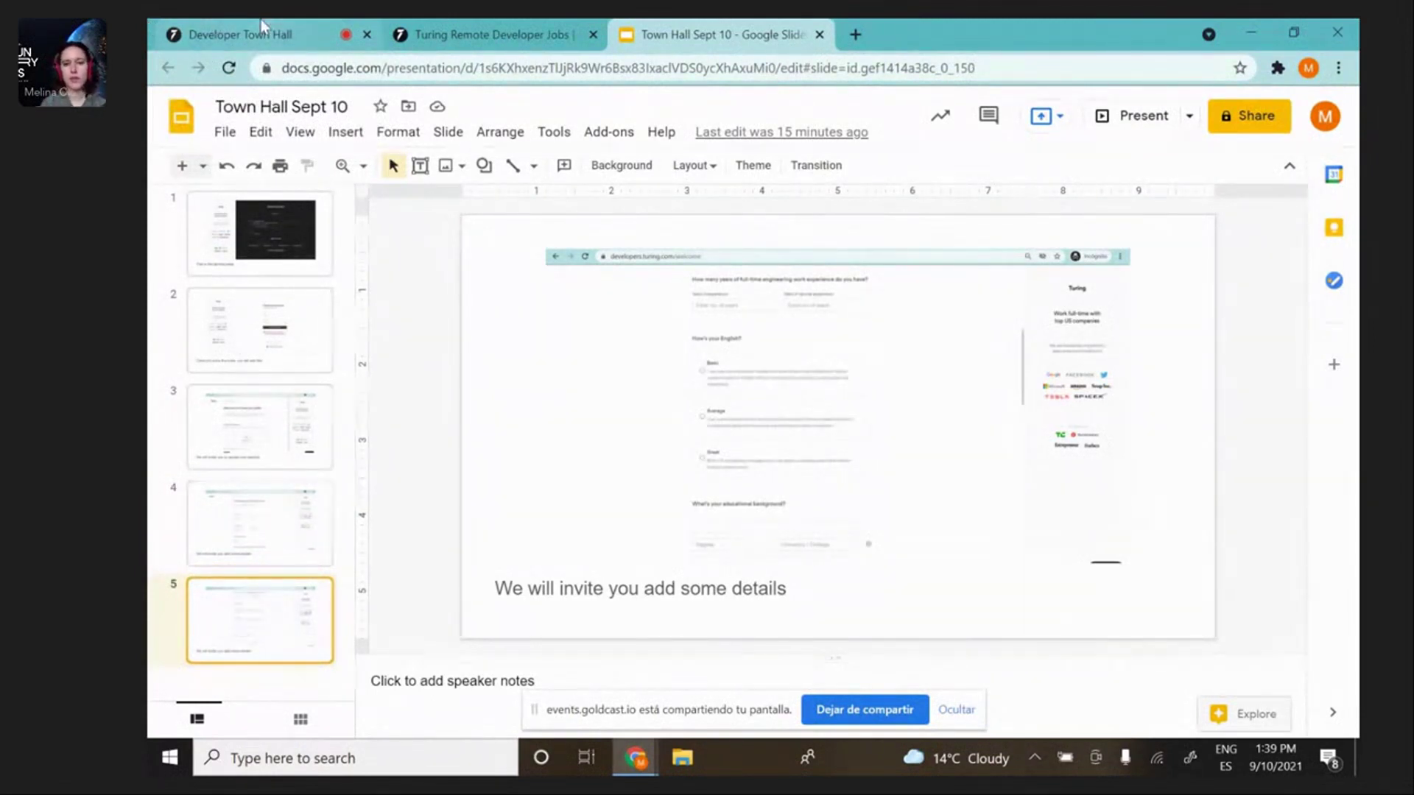
{"action": "left_click", "coordinate": [425, 19]}
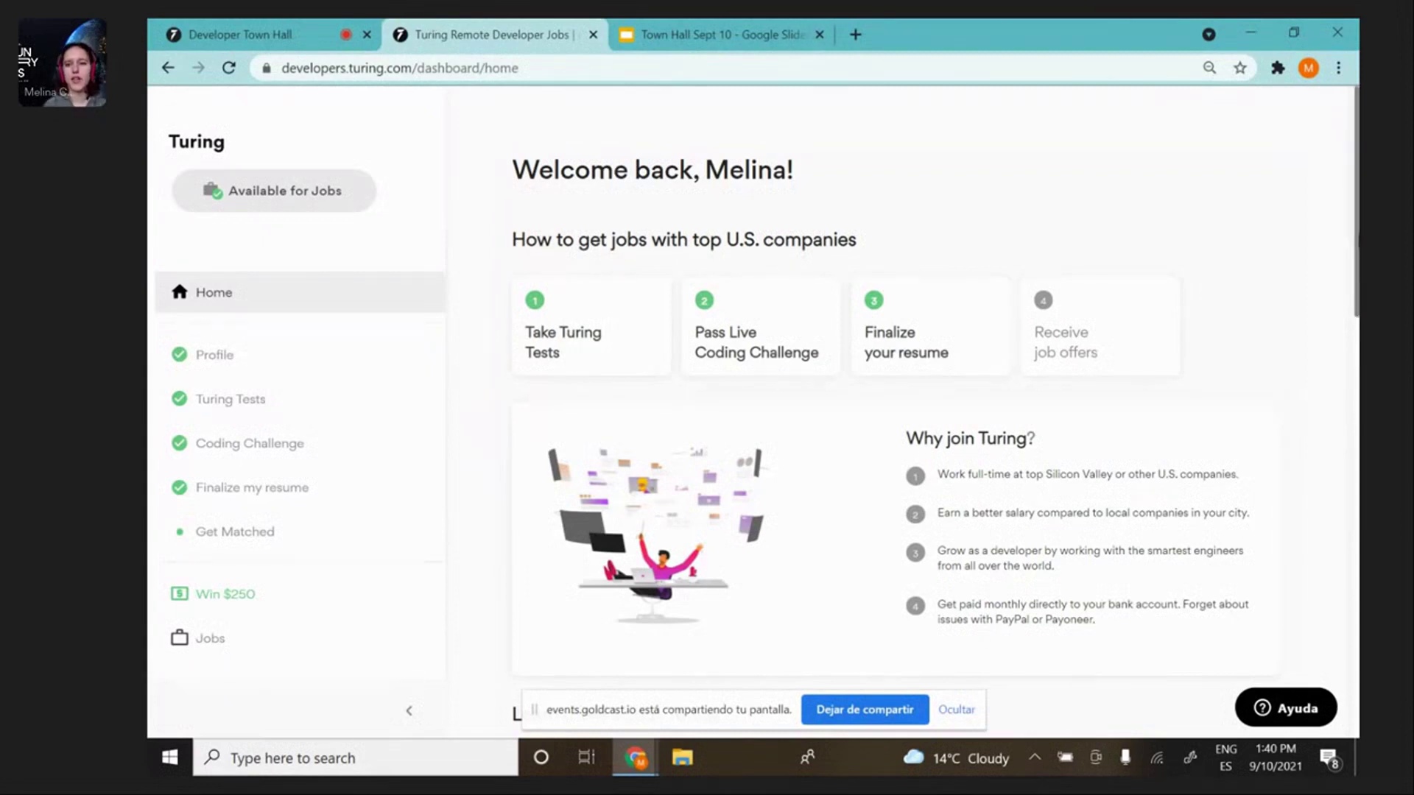
{"action": "scroll", "coordinate": [937, 402], "scroll_direction": "down", "scroll_amount": 1}
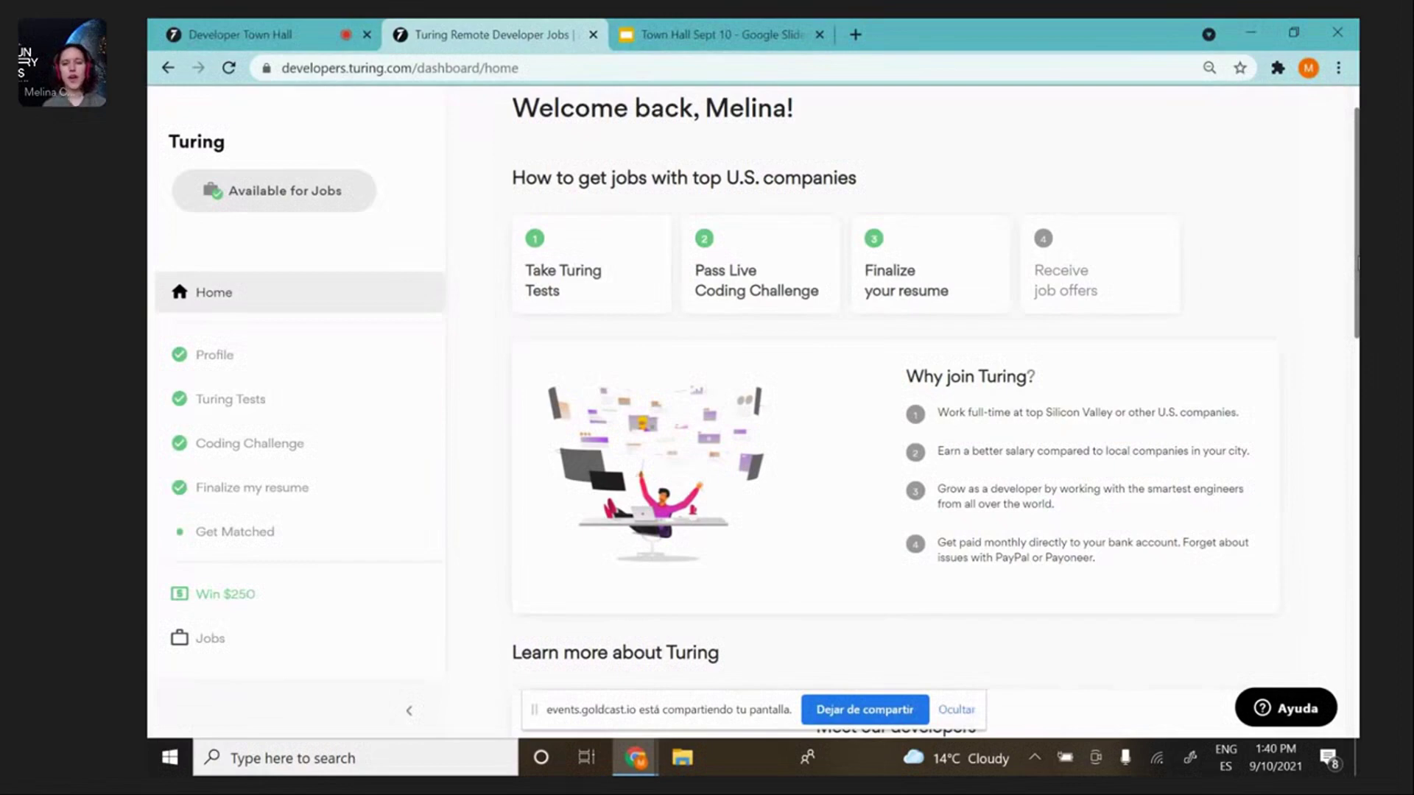
{"action": "scroll", "coordinate": [896, 420], "scroll_direction": "down", "scroll_amount": 3}
{"action": "scroll", "coordinate": [895, 420], "scroll_direction": "down", "scroll_amount": 2}
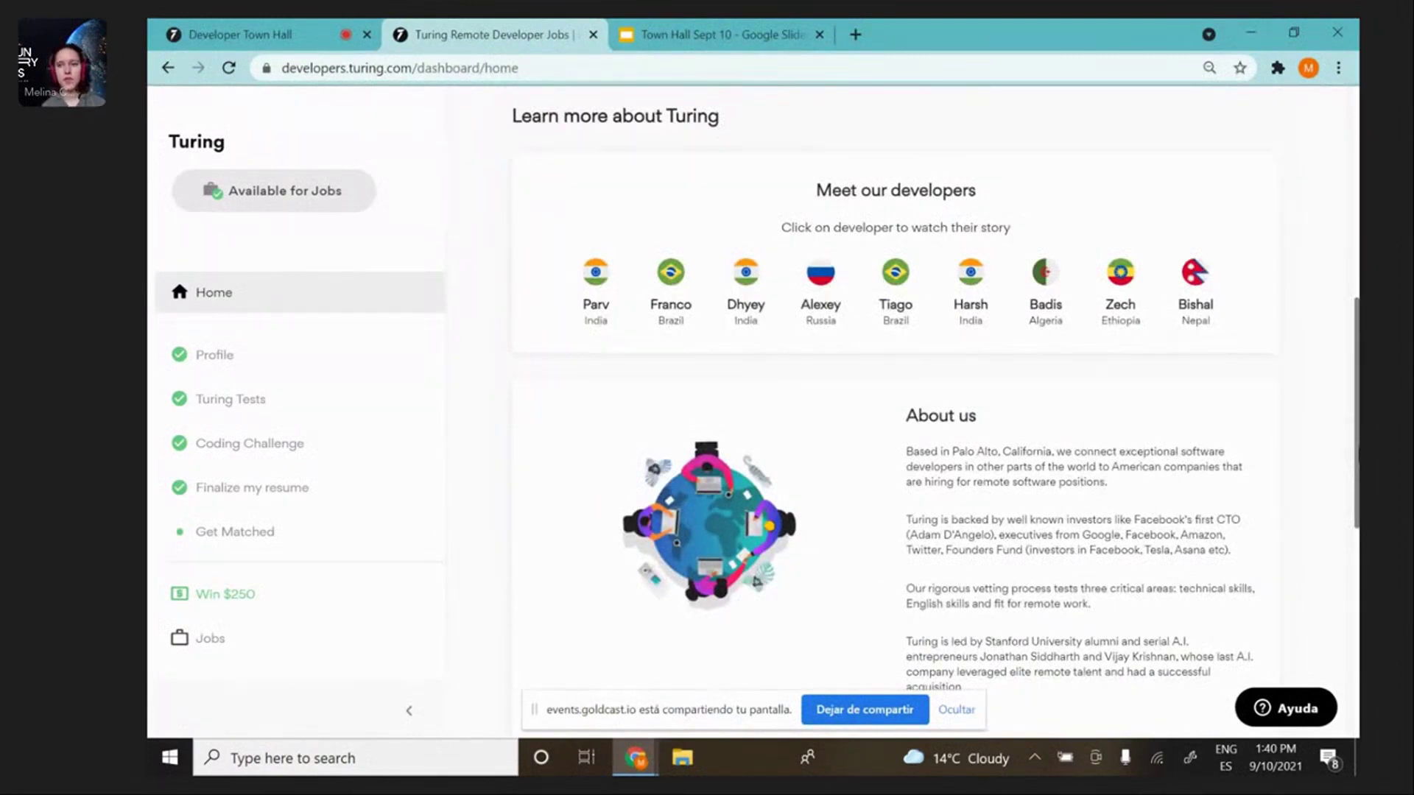
{"action": "scroll", "coordinate": [895, 420], "scroll_direction": "down", "scroll_amount": 3}
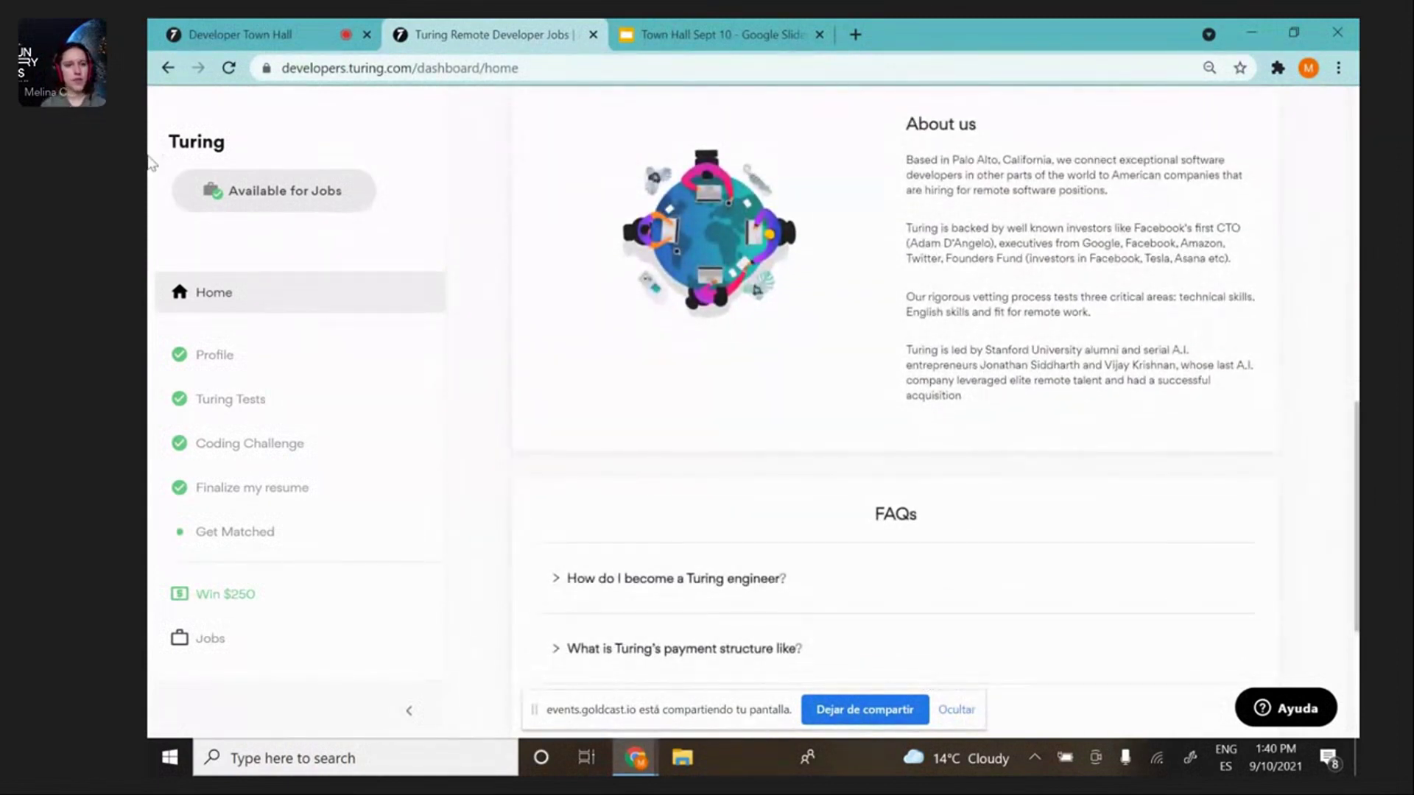
{"action": "left_click", "coordinate": [235, 359]}
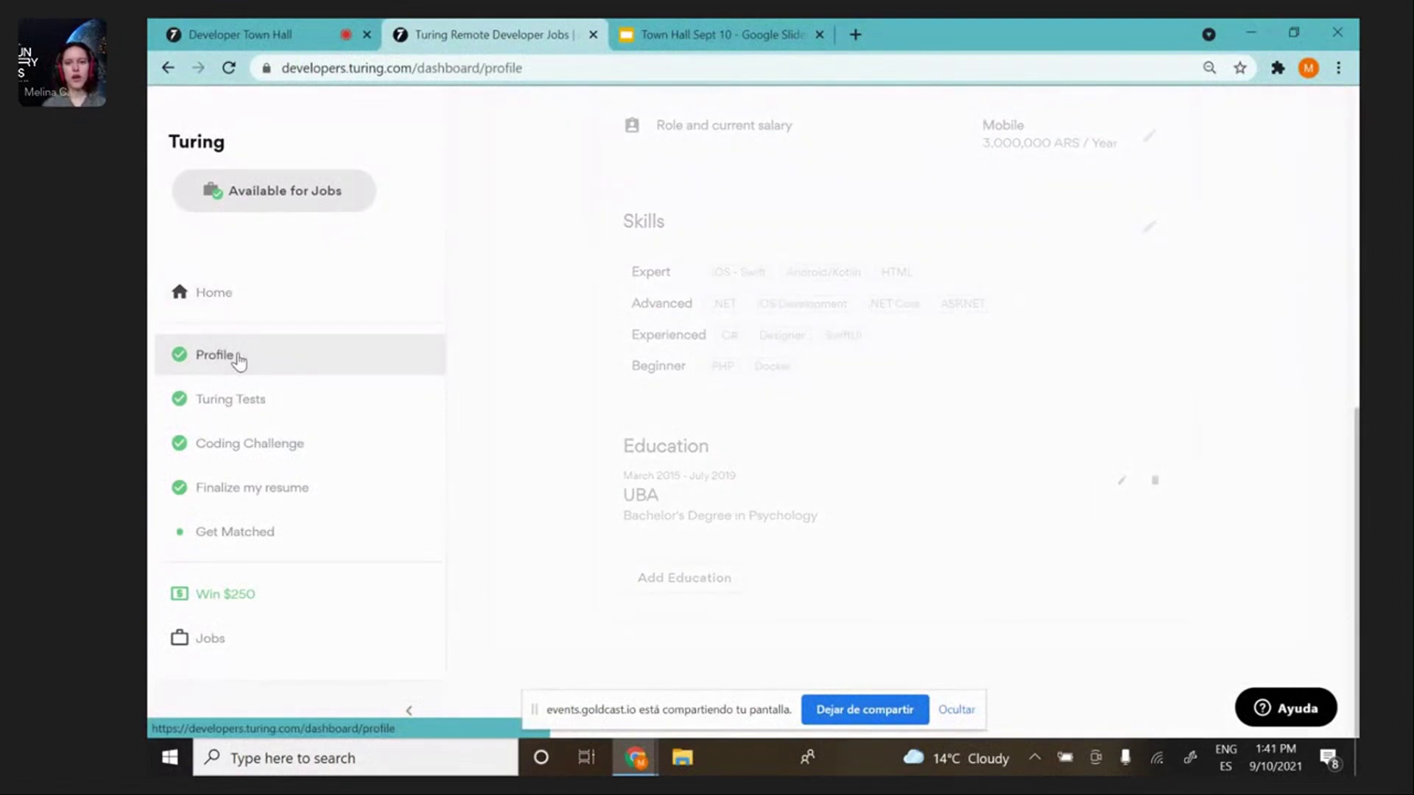
{"action": "mouse_move", "coordinate": [1355, 443]}
{"action": "left_mouse_down"}
{"action": "mouse_move", "coordinate": [1349, 225]}
{"action": "mouse_move", "coordinate": [1327, 152]}
{"action": "left_mouse_up"}
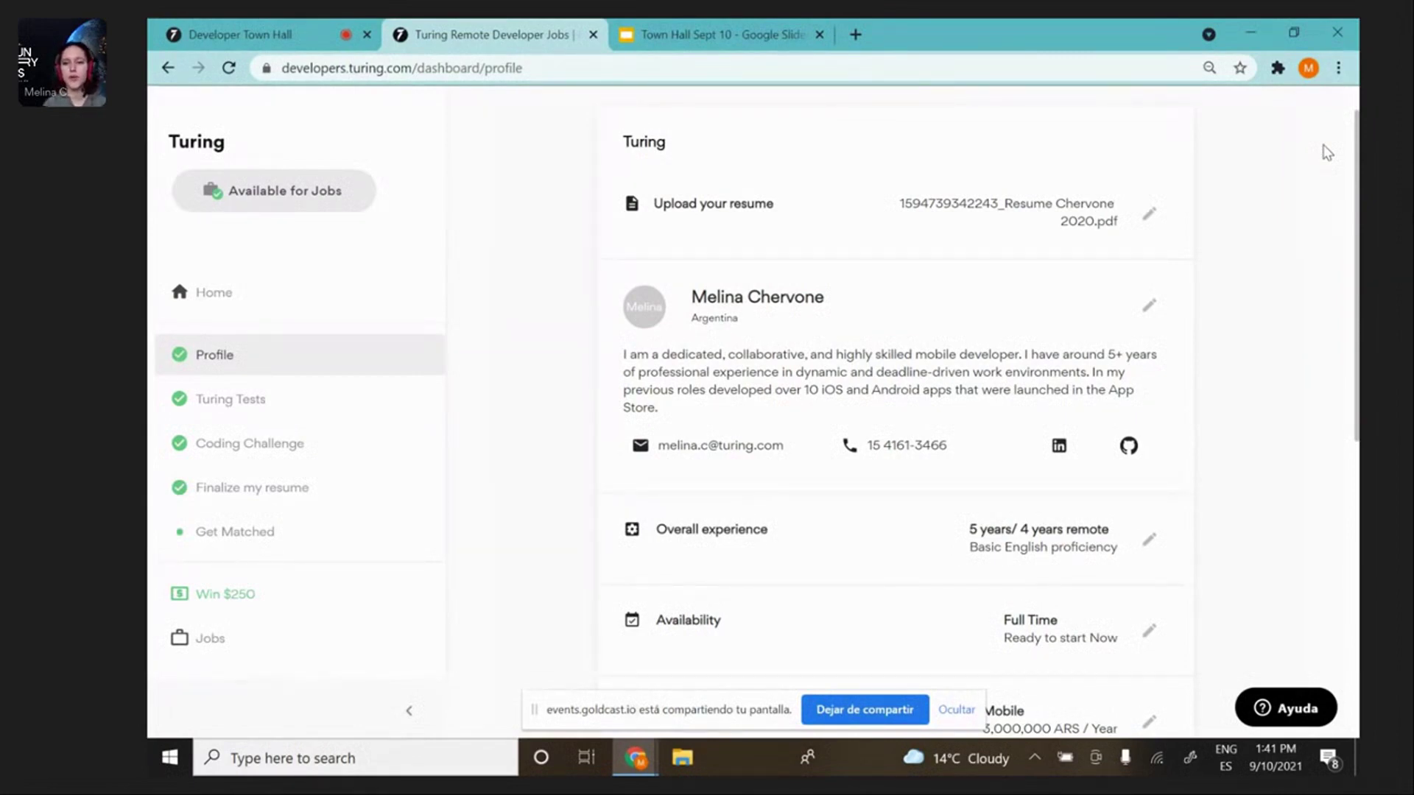
{"action": "scroll", "coordinate": [1357, 276], "scroll_direction": "down", "scroll_amount": 3}
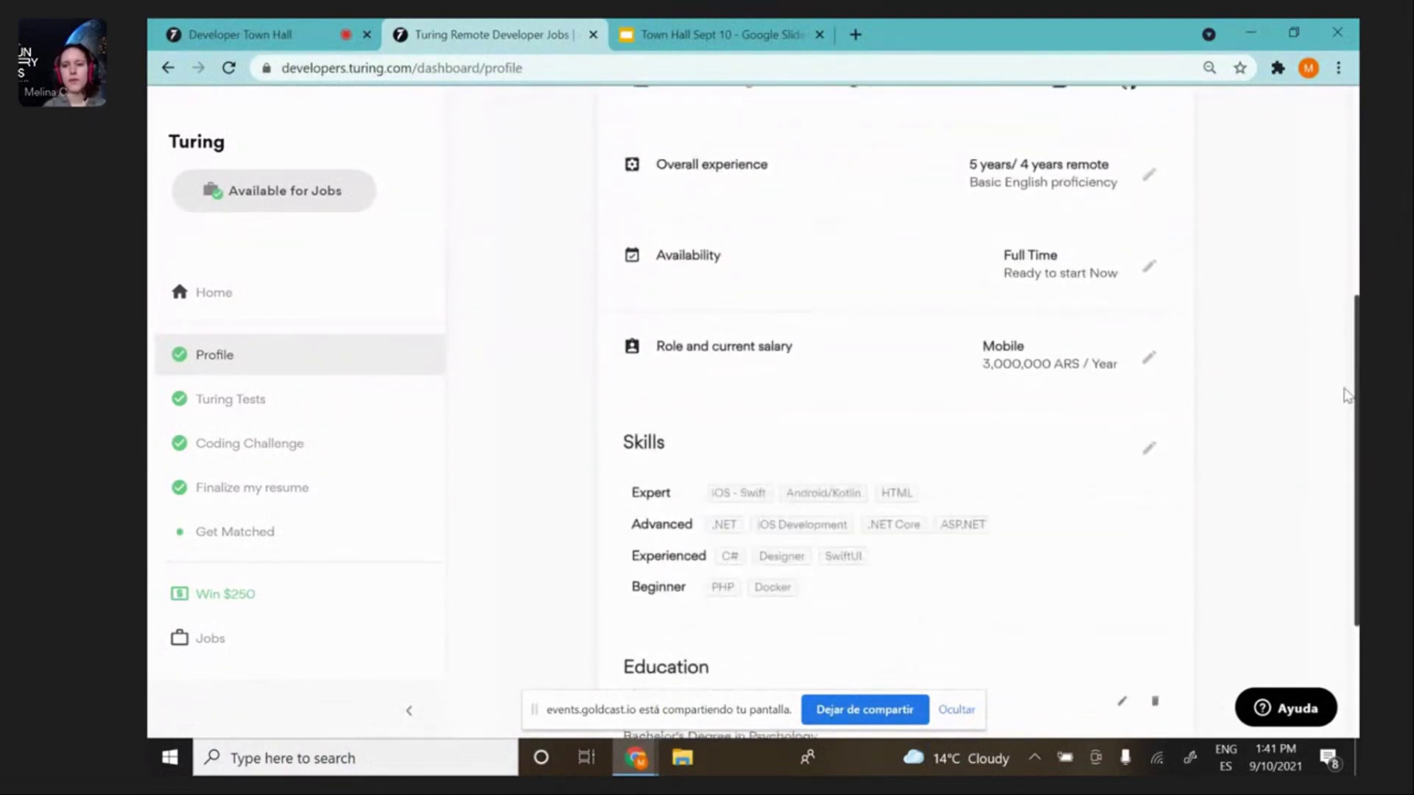
{"action": "scroll", "coordinate": [1341, 405], "scroll_direction": "down", "scroll_amount": 1}
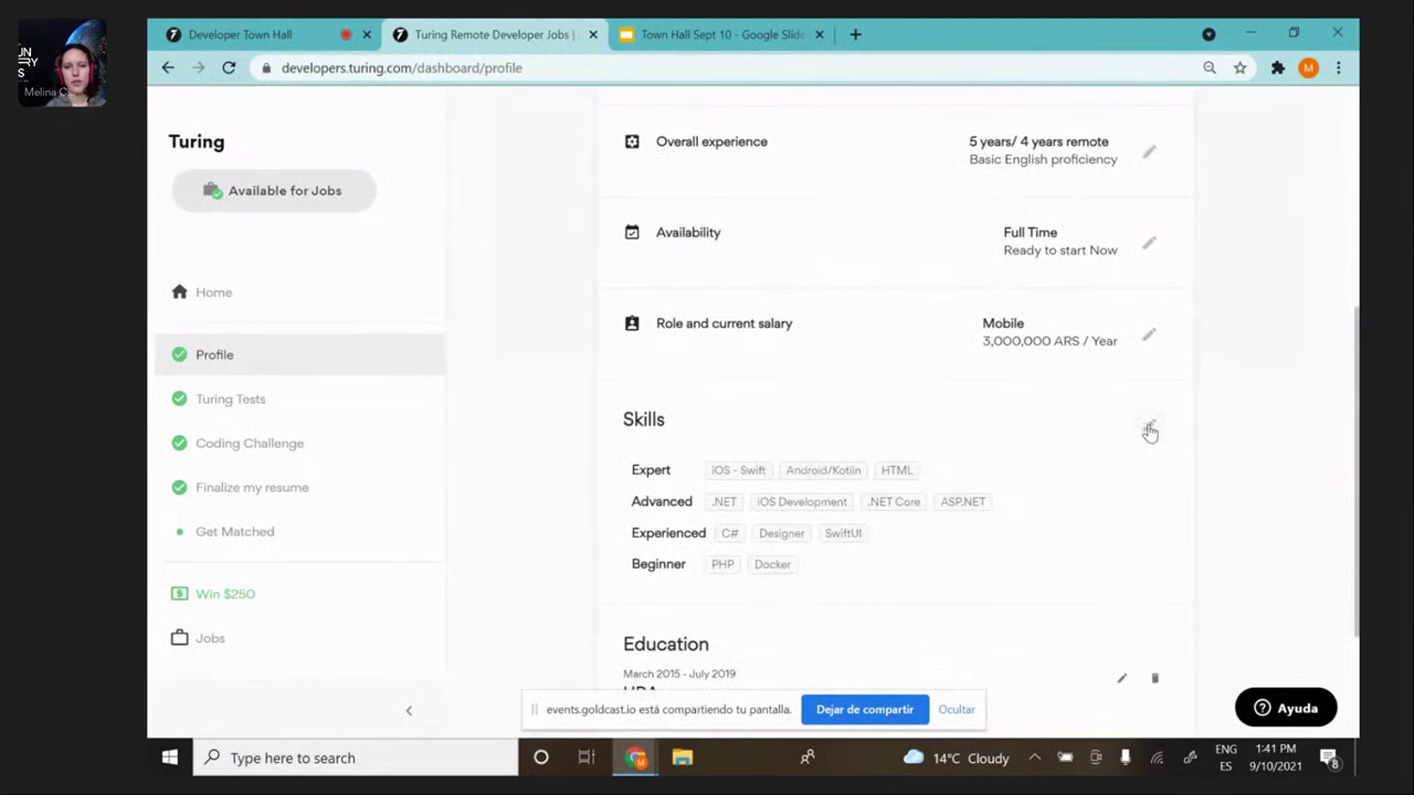
{"action": "left_click", "coordinate": [1150, 430]}
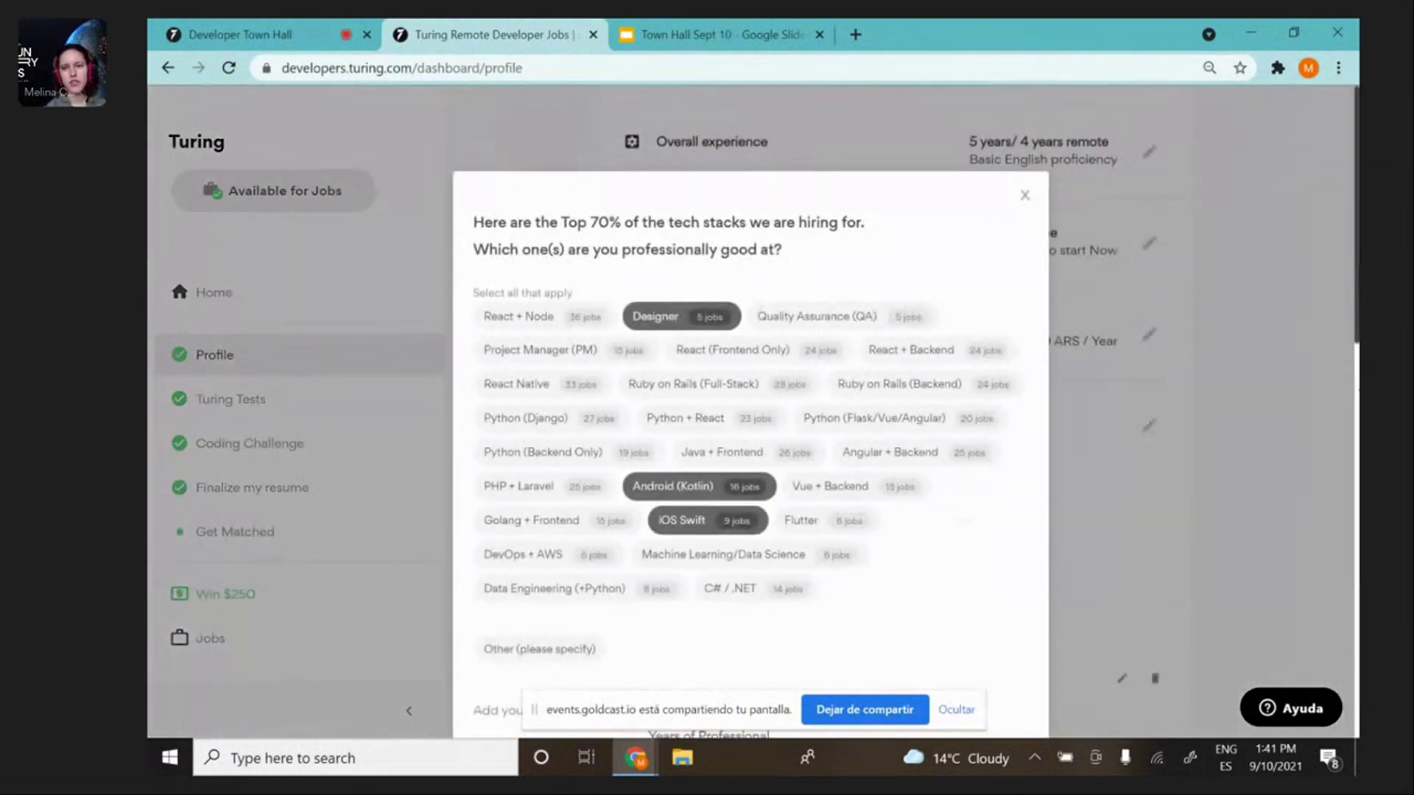
{"action": "scroll", "coordinate": [478, 408], "scroll_direction": "down", "scroll_amount": 1}
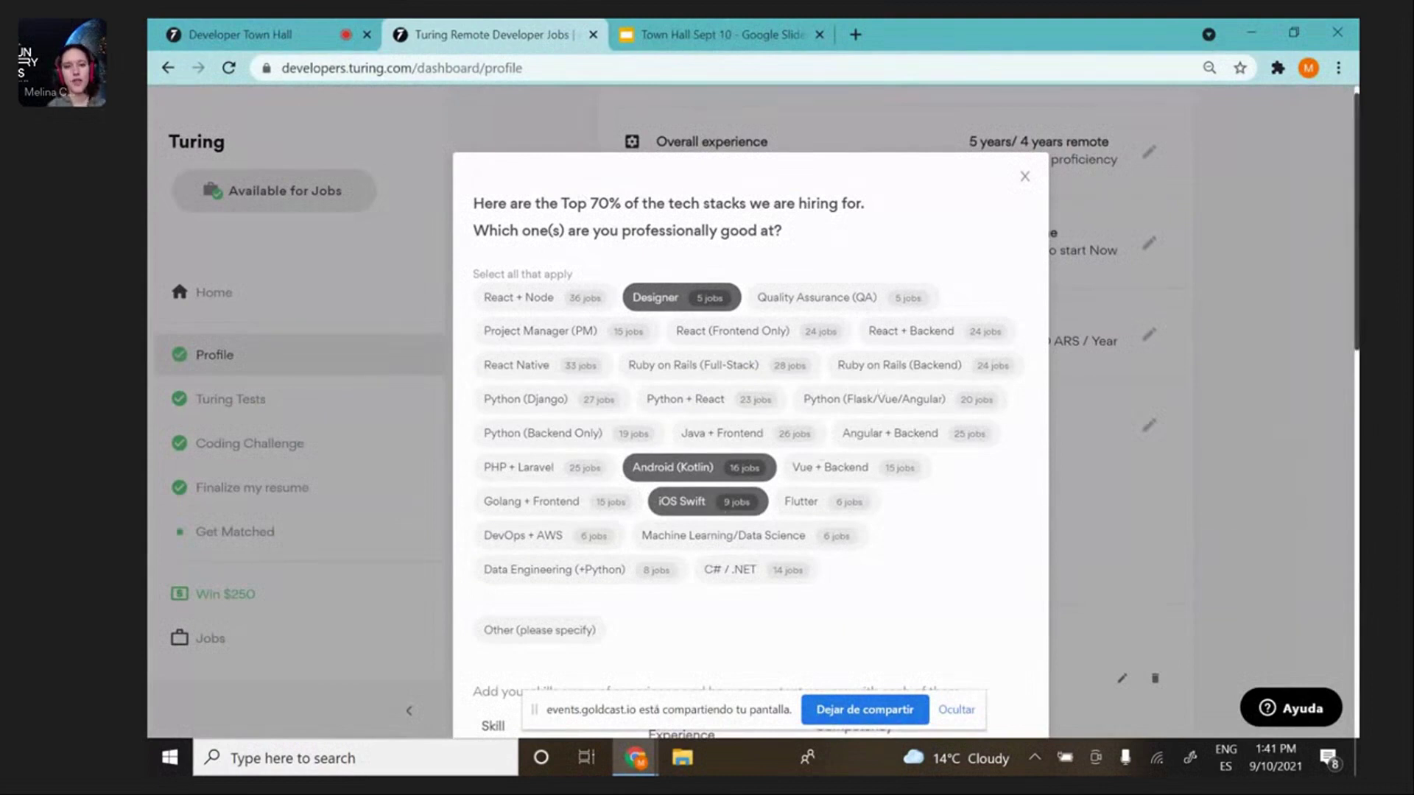
{"action": "scroll", "coordinate": [752, 441], "scroll_direction": "down", "scroll_amount": 1}
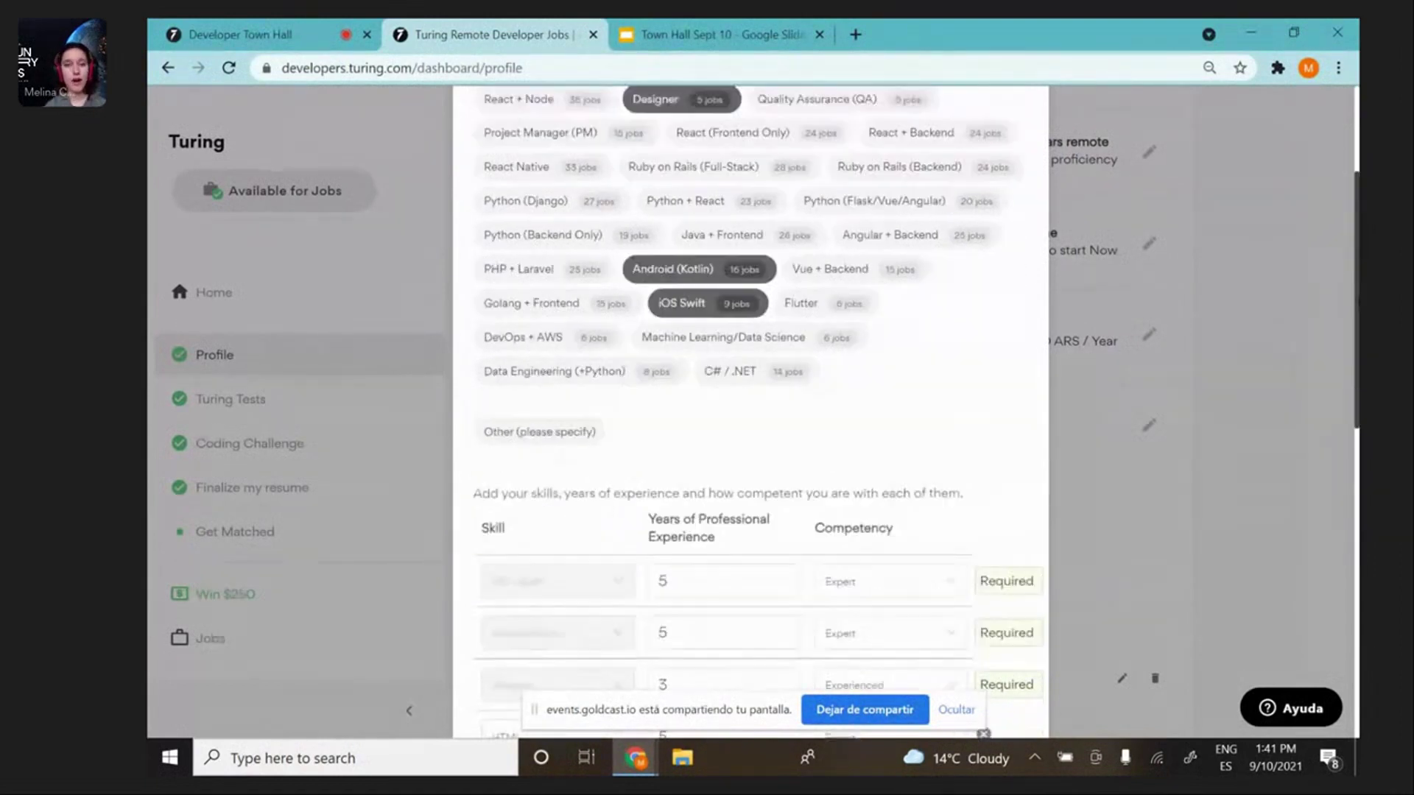
{"action": "scroll", "coordinate": [751, 409], "scroll_direction": "down", "scroll_amount": 3}
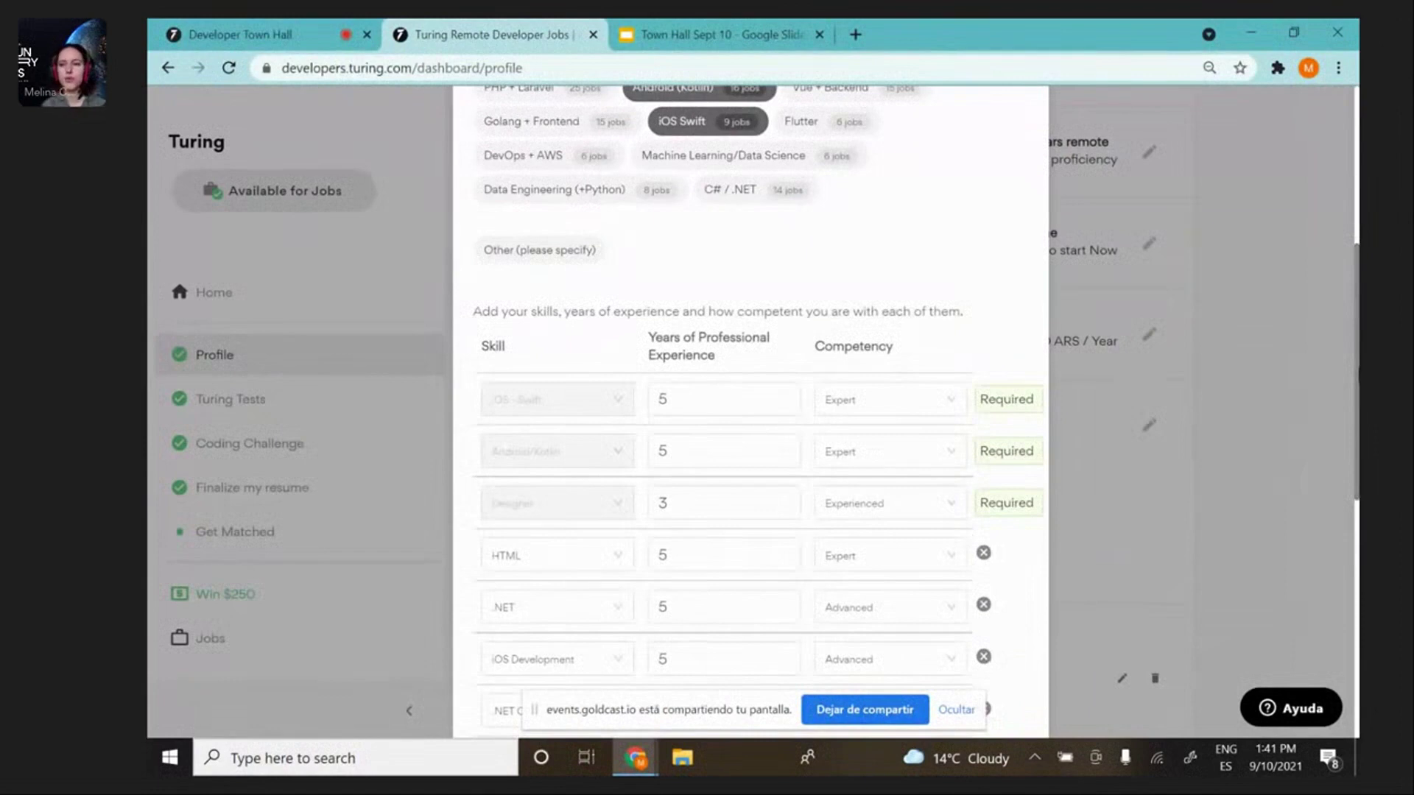
{"action": "scroll", "coordinate": [752, 409], "scroll_direction": "down", "scroll_amount": 1}
{"action": "scroll", "coordinate": [751, 409], "scroll_direction": "down", "scroll_amount": 3}
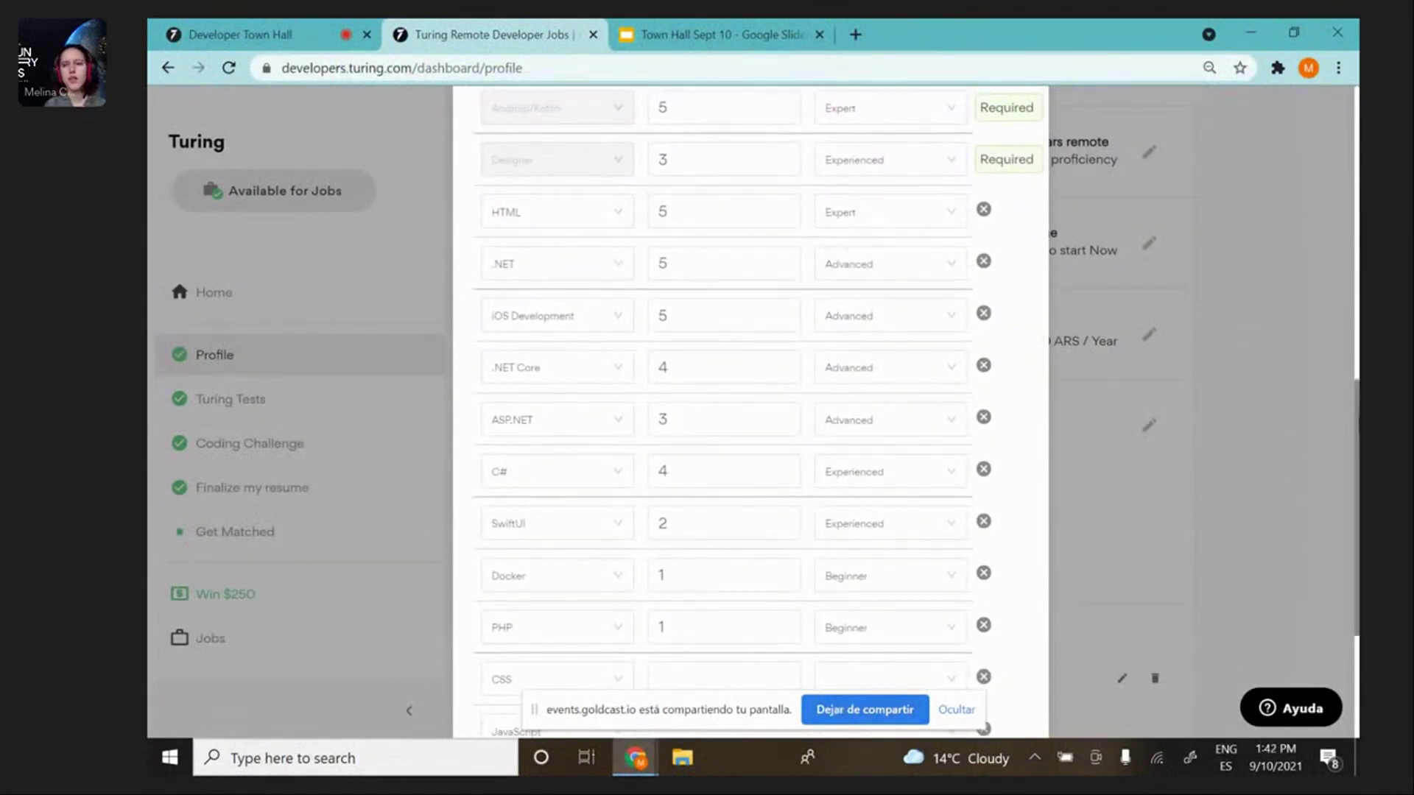
{"action": "scroll", "coordinate": [1343, 346], "scroll_direction": "up", "scroll_amount": 2}
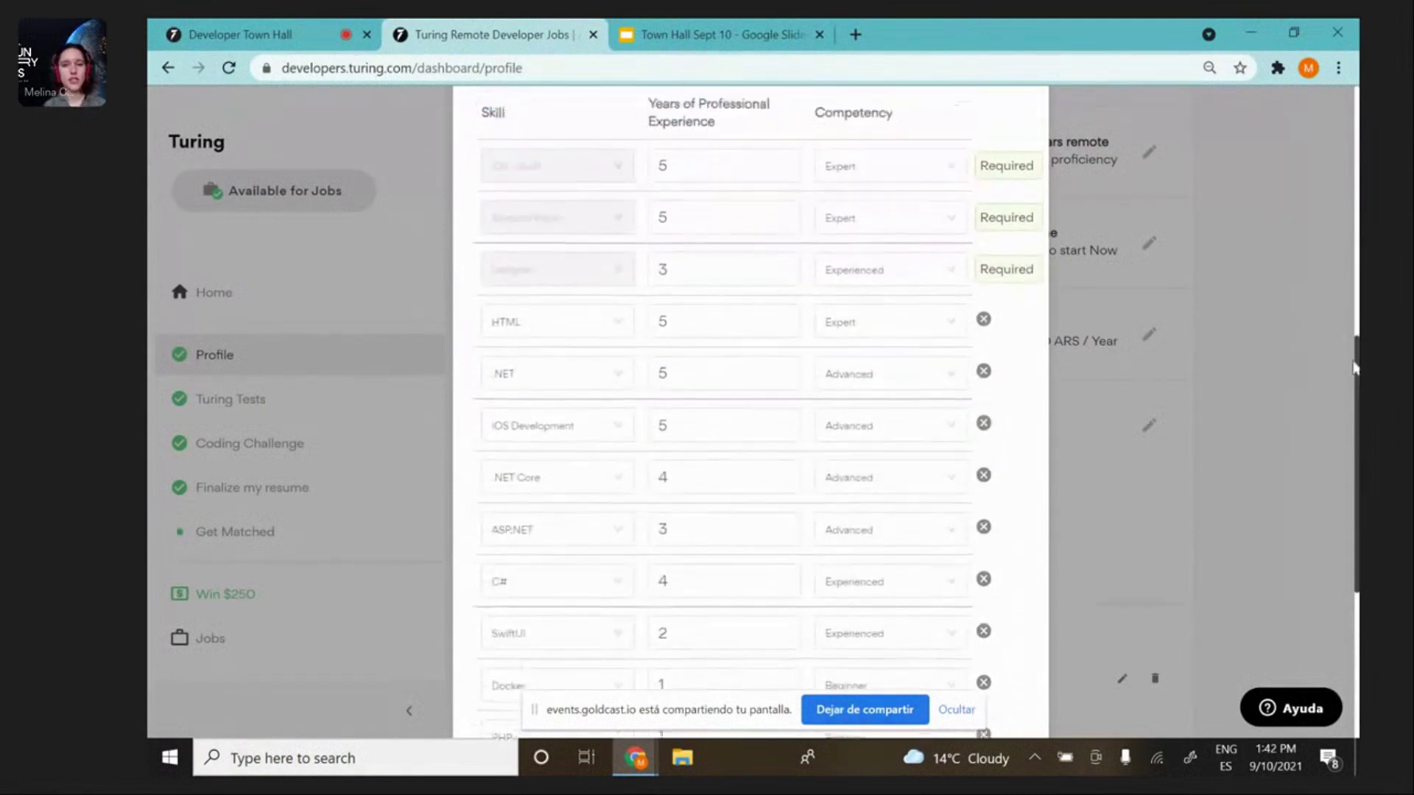
{"action": "scroll", "coordinate": [1336, 353], "scroll_direction": "down", "scroll_amount": 1}
{"action": "scroll", "coordinate": [1324, 374], "scroll_direction": "up", "scroll_amount": 1}
{"action": "scroll", "coordinate": [1319, 358], "scroll_direction": "down", "scroll_amount": 4}
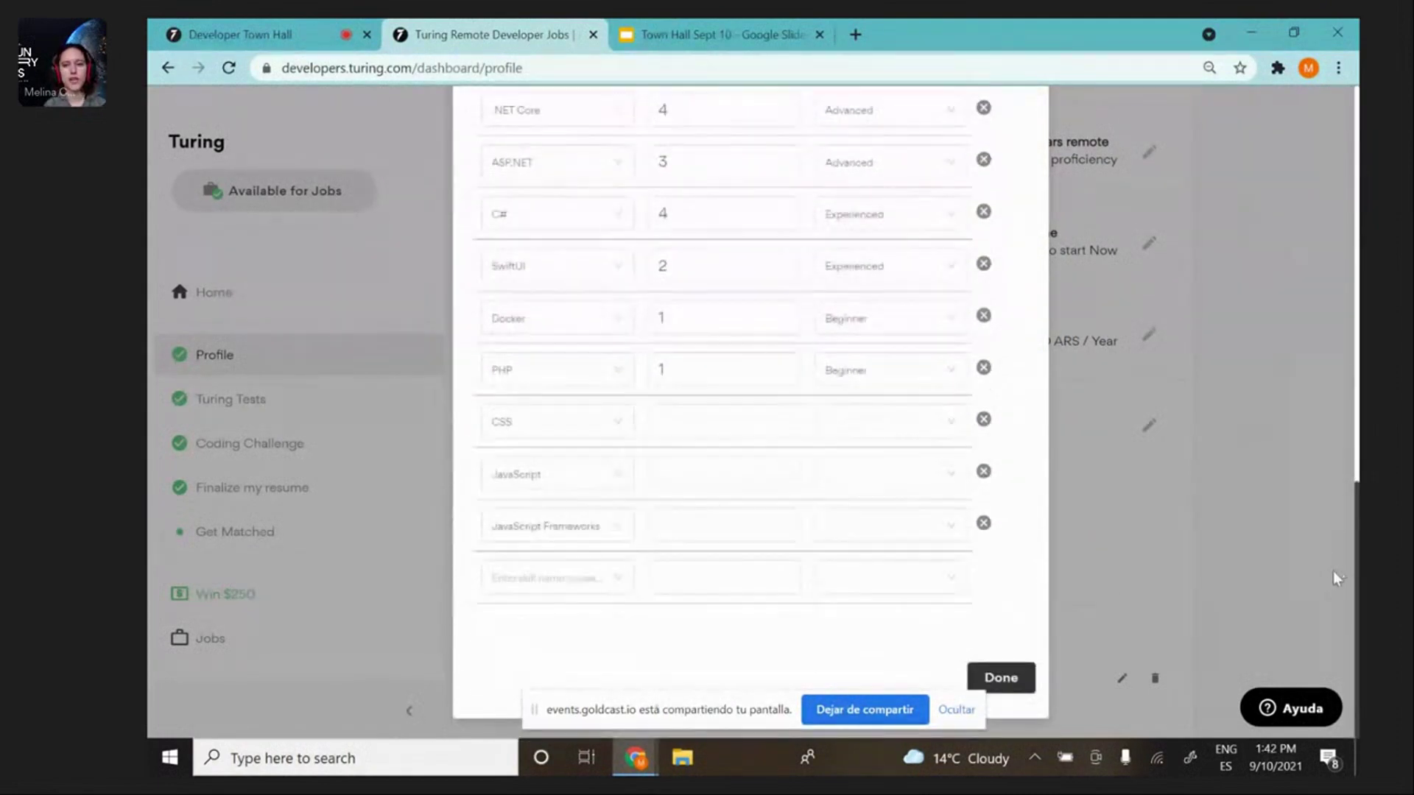
{"action": "left_click", "coordinate": [1004, 679]}
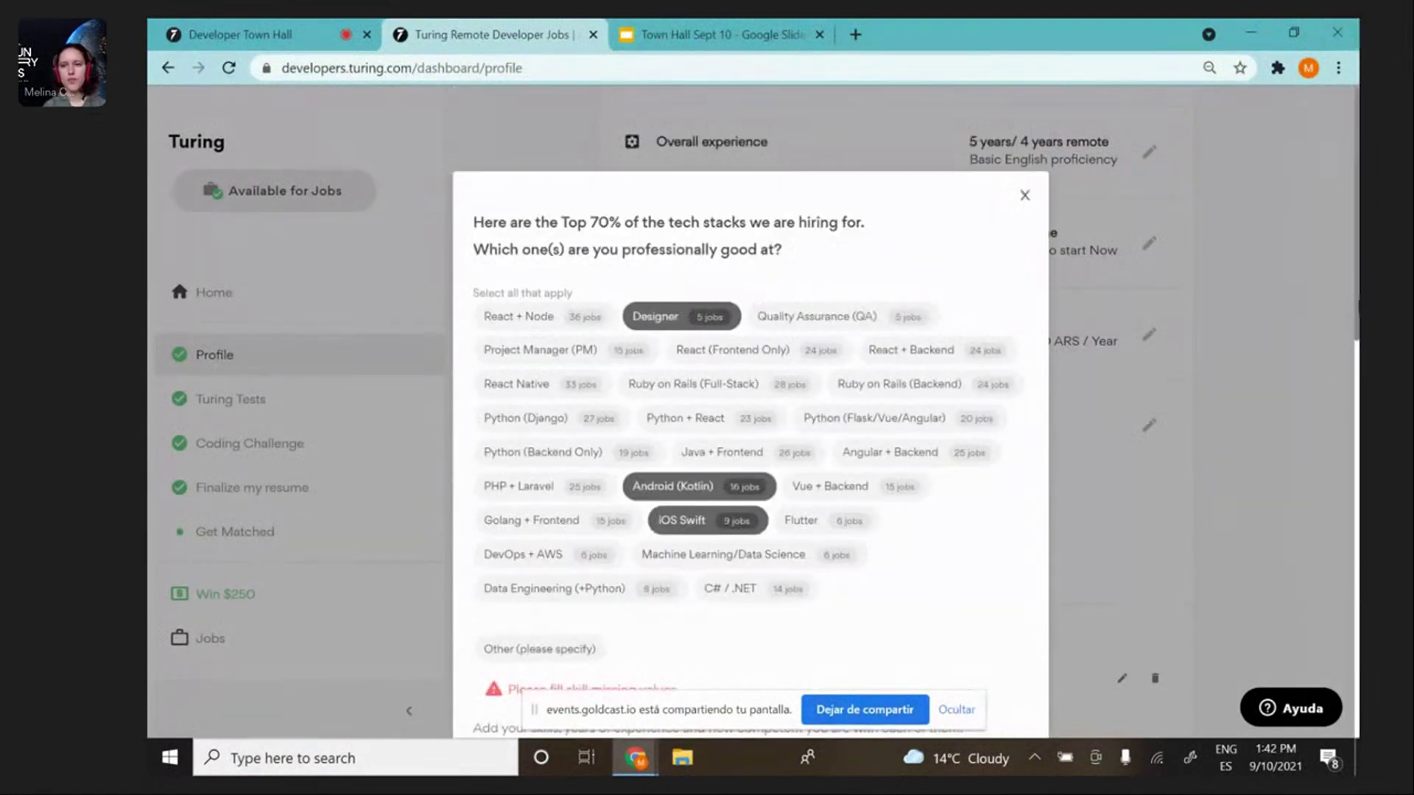
Close the skills editor, view the UBA education entry's level options unchanged, then go to Turing Tests.
{"action": "left_click", "coordinate": [1026, 196]}
{"action": "scroll", "coordinate": [884, 386], "scroll_direction": "down", "scroll_amount": 2}
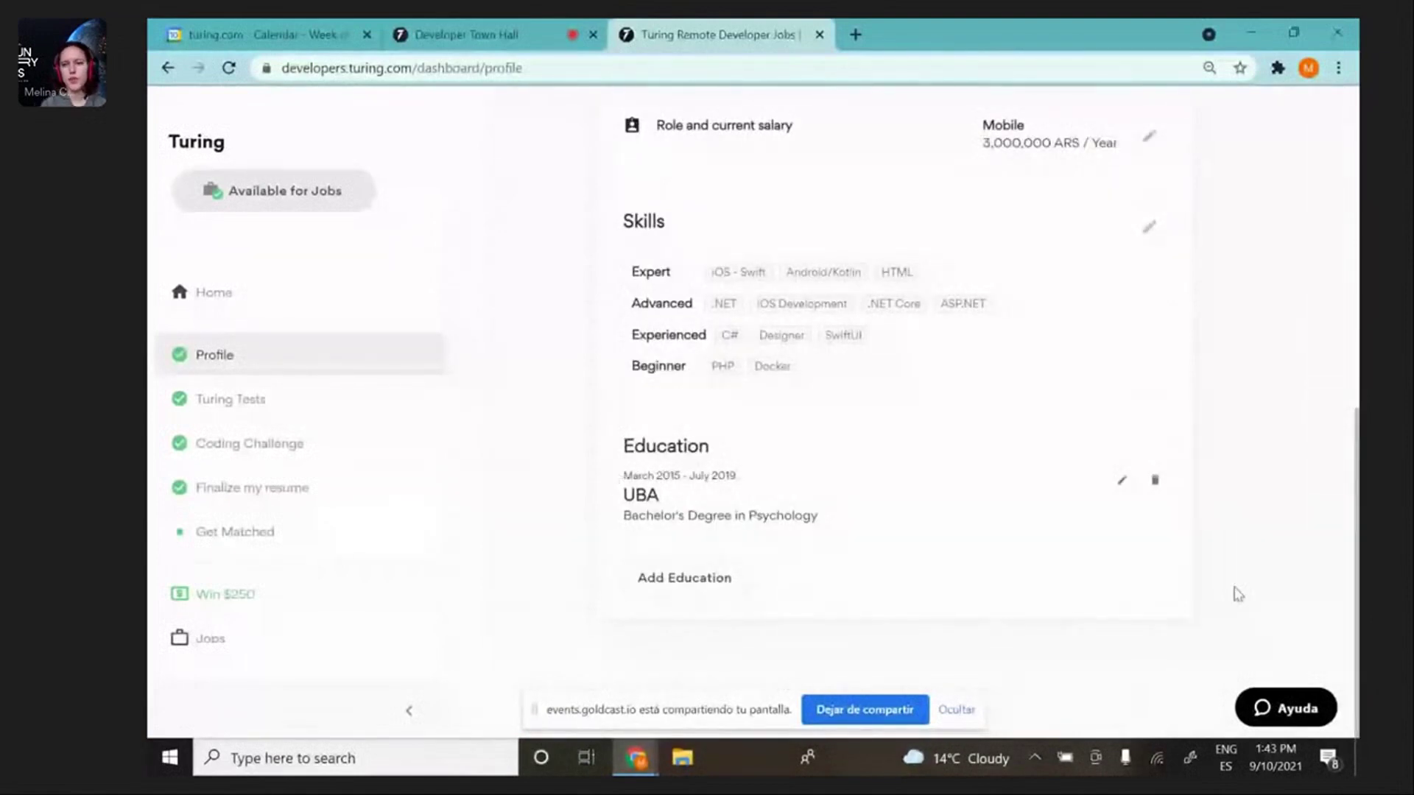
{"action": "left_click", "coordinate": [1119, 483]}
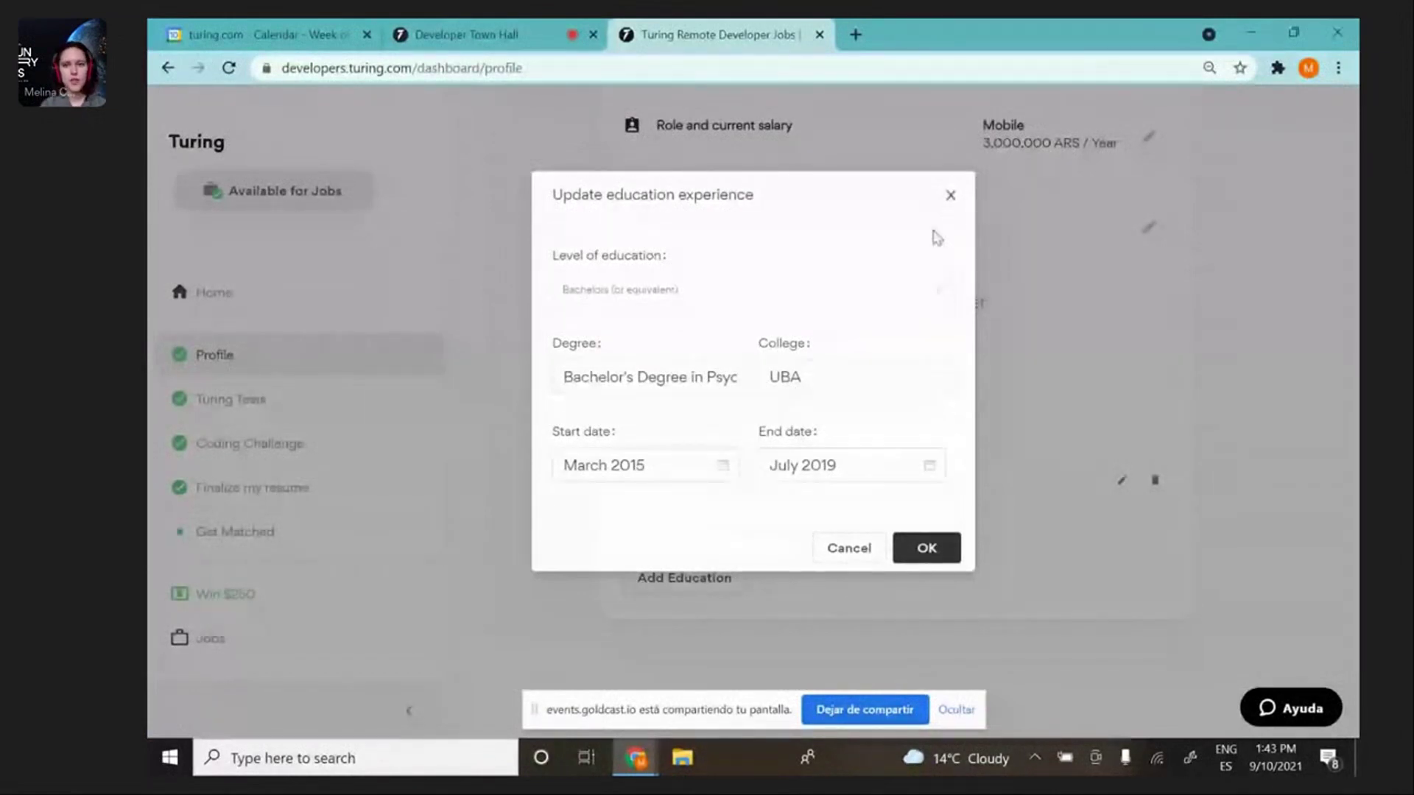
{"action": "left_click", "coordinate": [880, 291]}
{"action": "left_click", "coordinate": [950, 199]}
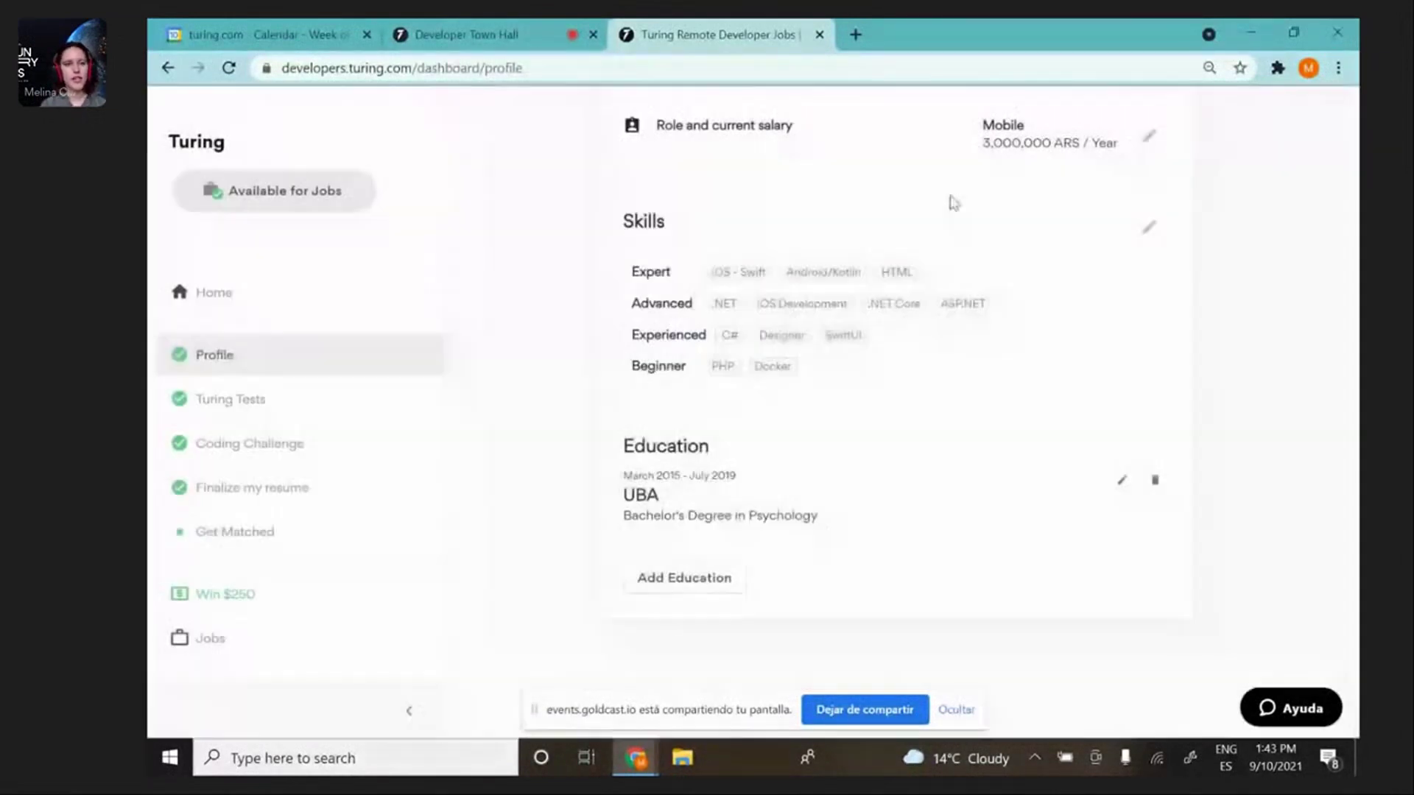
{"action": "left_click", "coordinate": [252, 409]}
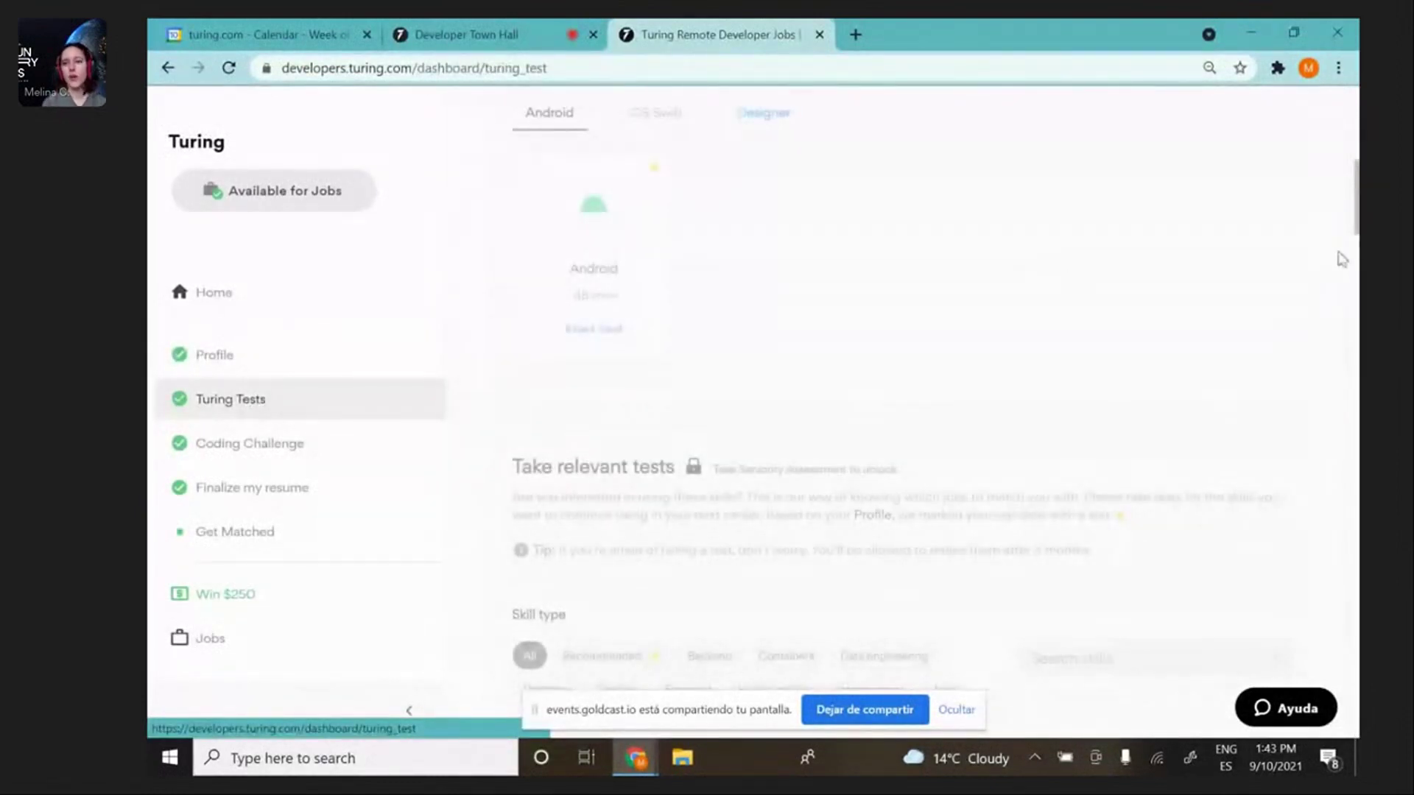
{"action": "scroll", "coordinate": [1357, 144], "scroll_direction": "up", "scroll_amount": 4}
{"action": "scroll", "coordinate": [1358, 144], "scroll_direction": "up", "scroll_amount": 2}
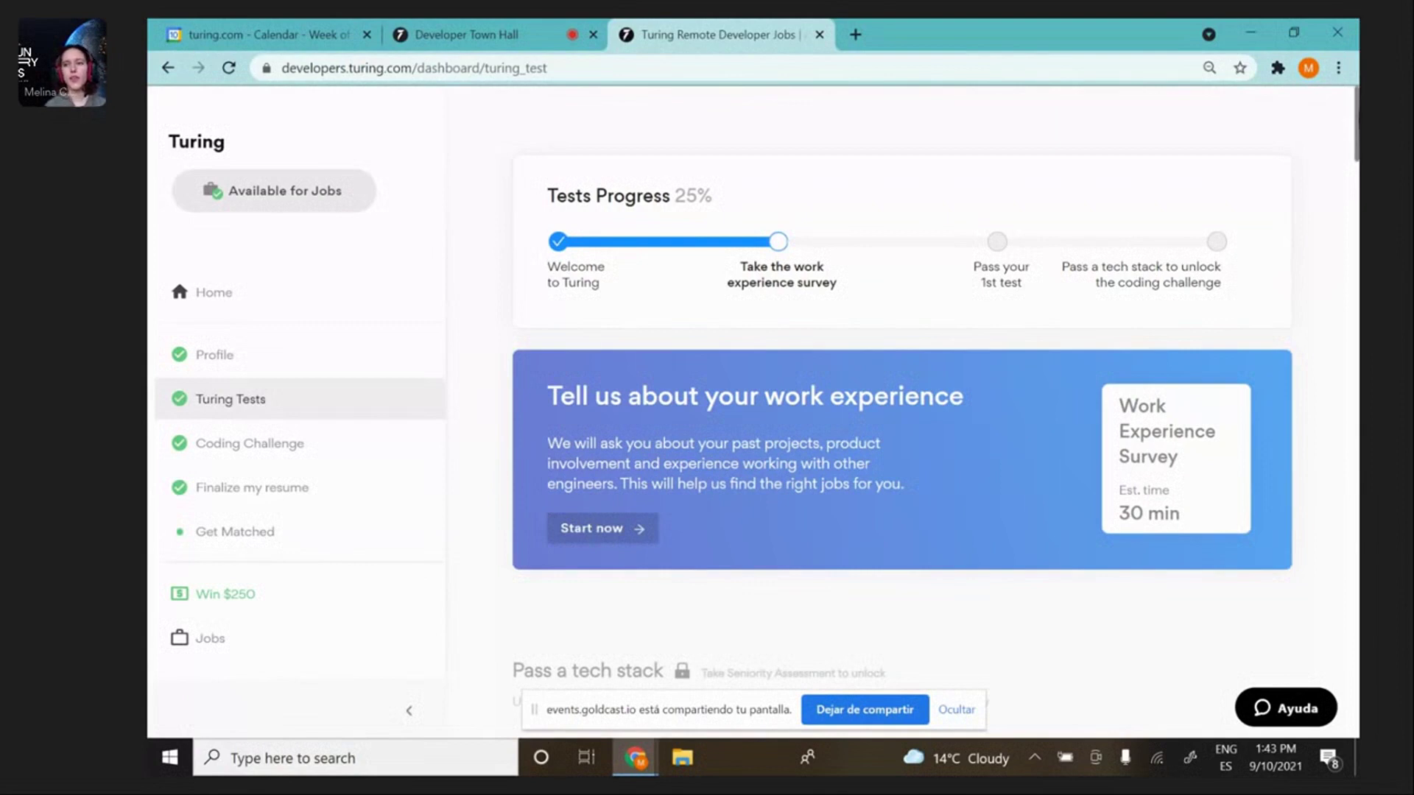
{"action": "left_click_drag", "start_coordinate": [1355, 117], "coordinate": [1356, 159]}
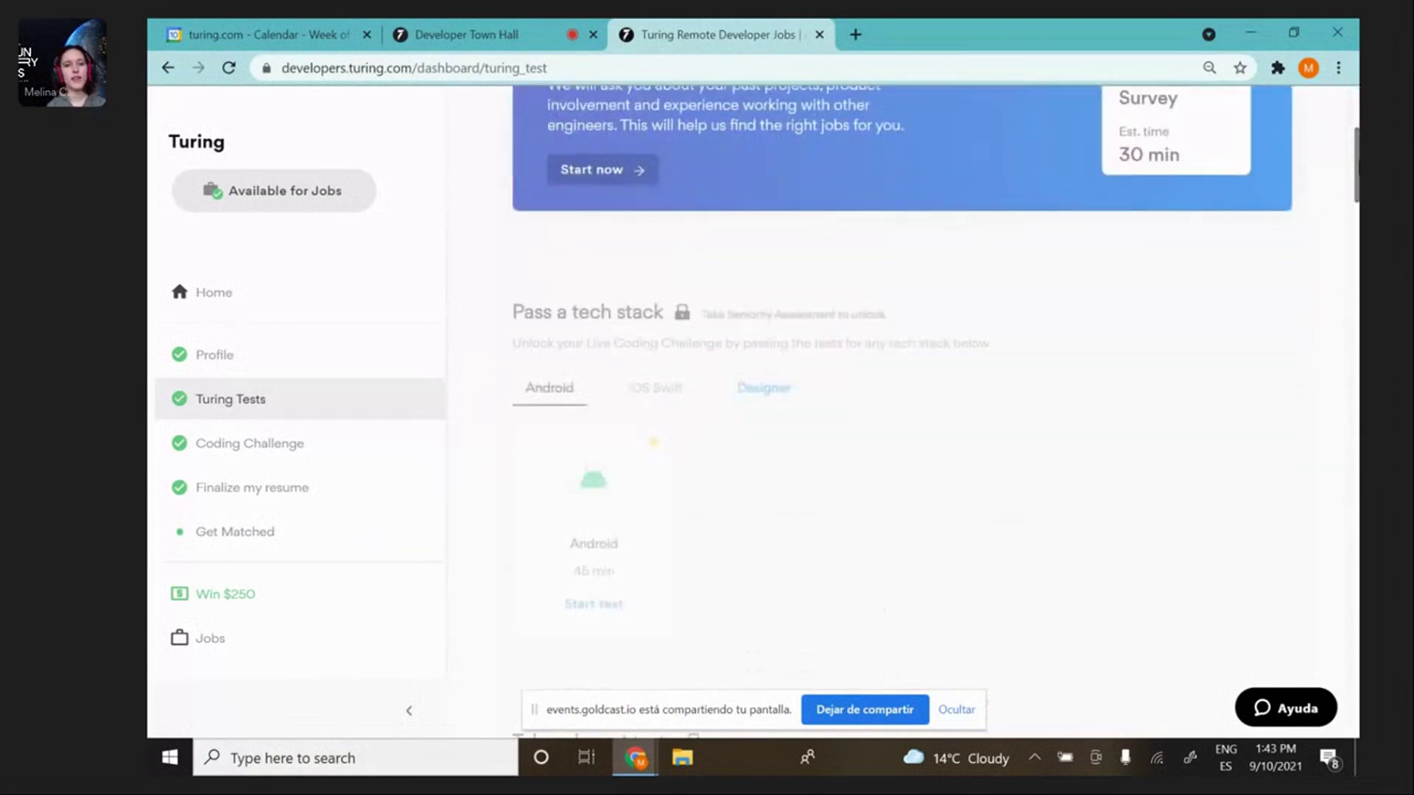
{"action": "scroll", "coordinate": [902, 410], "scroll_direction": "up", "scroll_amount": 3}
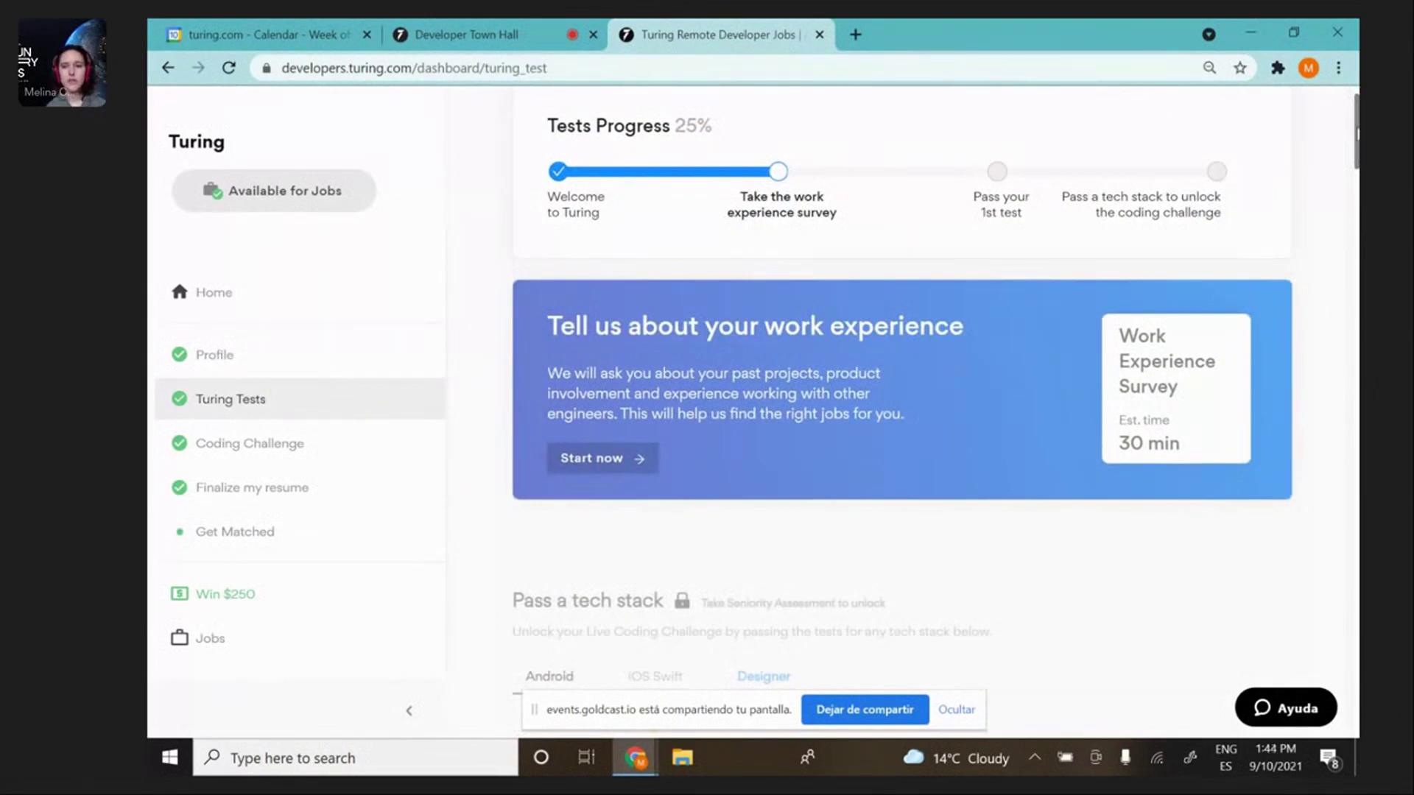
{"action": "scroll", "coordinate": [902, 409], "scroll_direction": "down", "scroll_amount": 5}
{"action": "scroll", "coordinate": [902, 409], "scroll_direction": "down", "scroll_amount": 5}
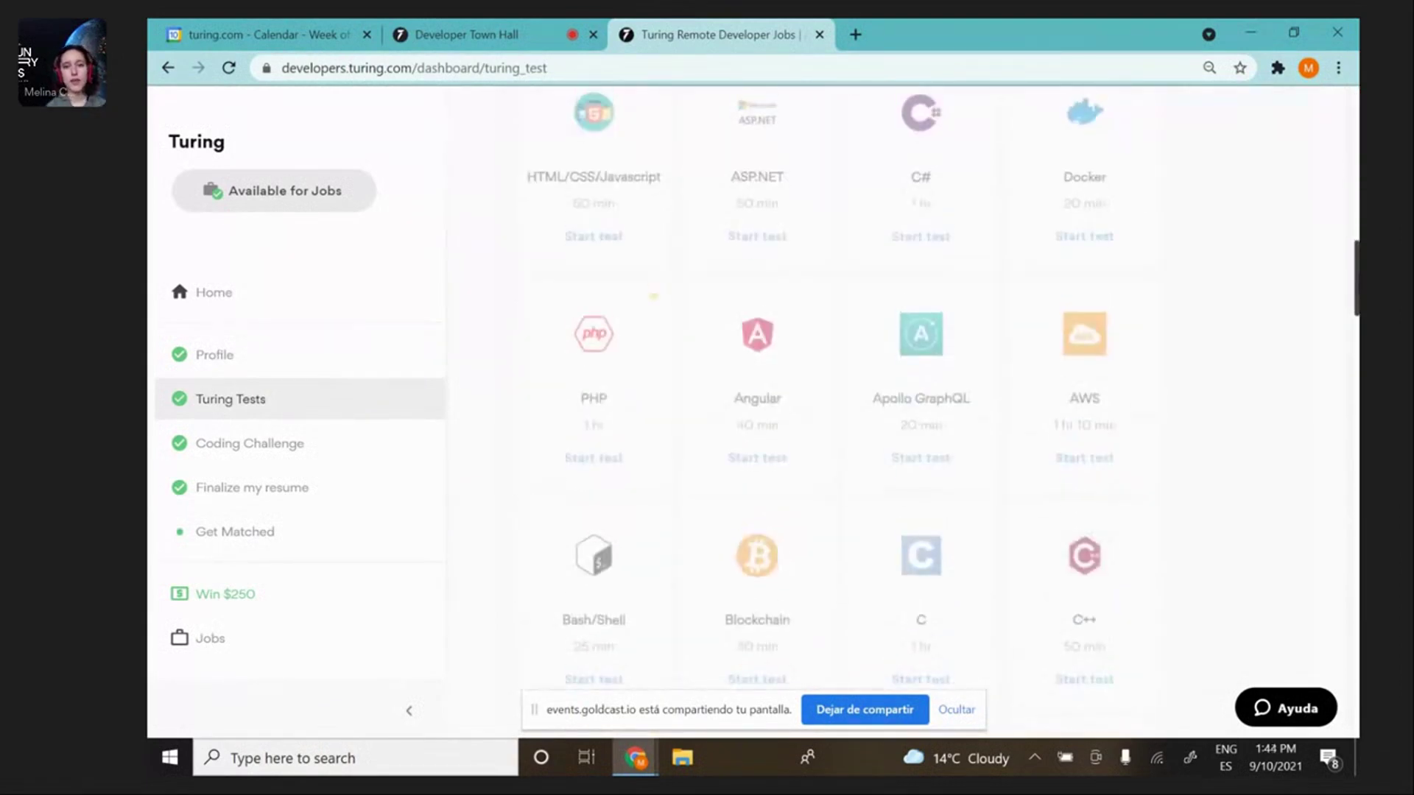
{"action": "scroll", "coordinate": [901, 409], "scroll_direction": "up", "scroll_amount": 2}
{"action": "scroll", "coordinate": [821, 409], "scroll_direction": "down", "scroll_amount": 1}
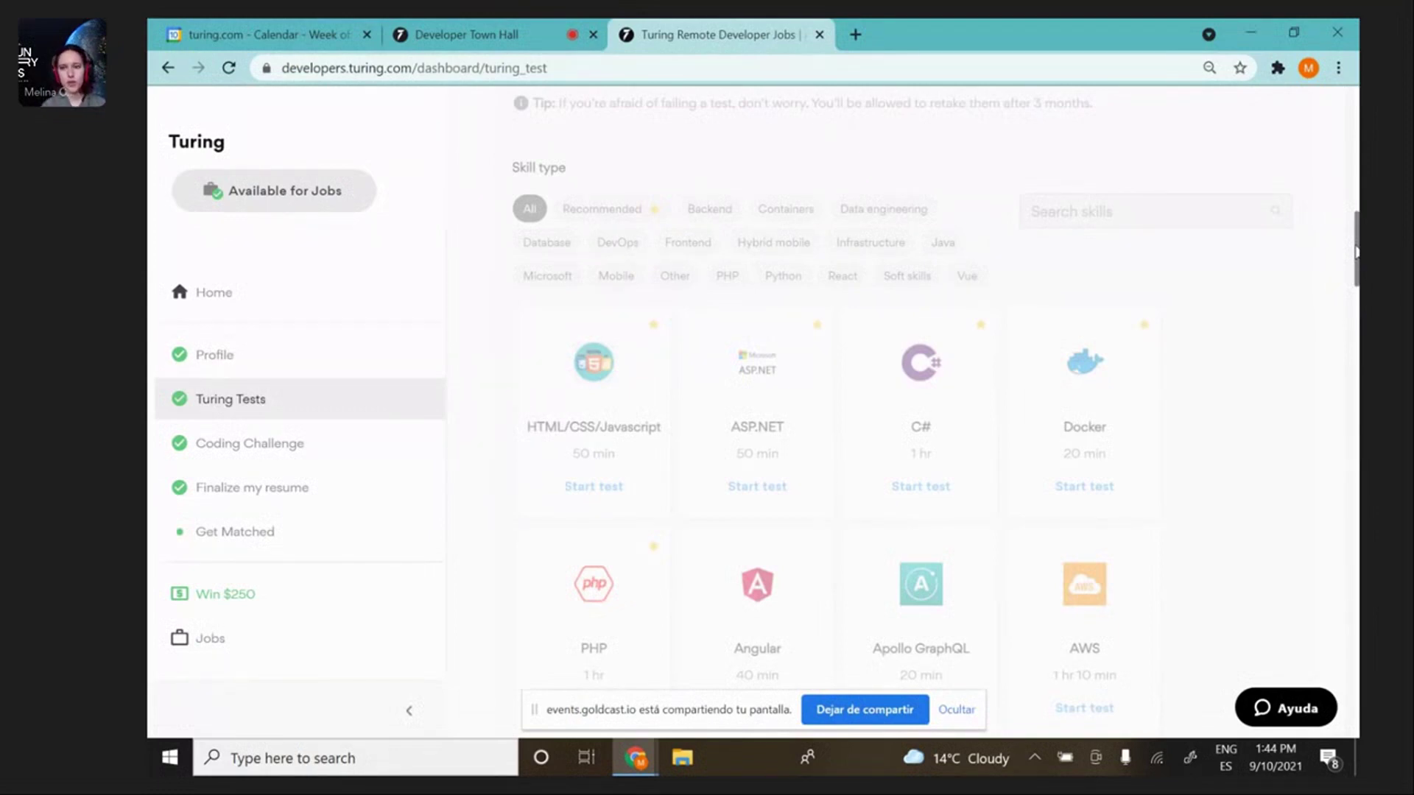
{"action": "left_click_drag", "start_coordinate": [1357, 253], "coordinate": [1357, 255]}
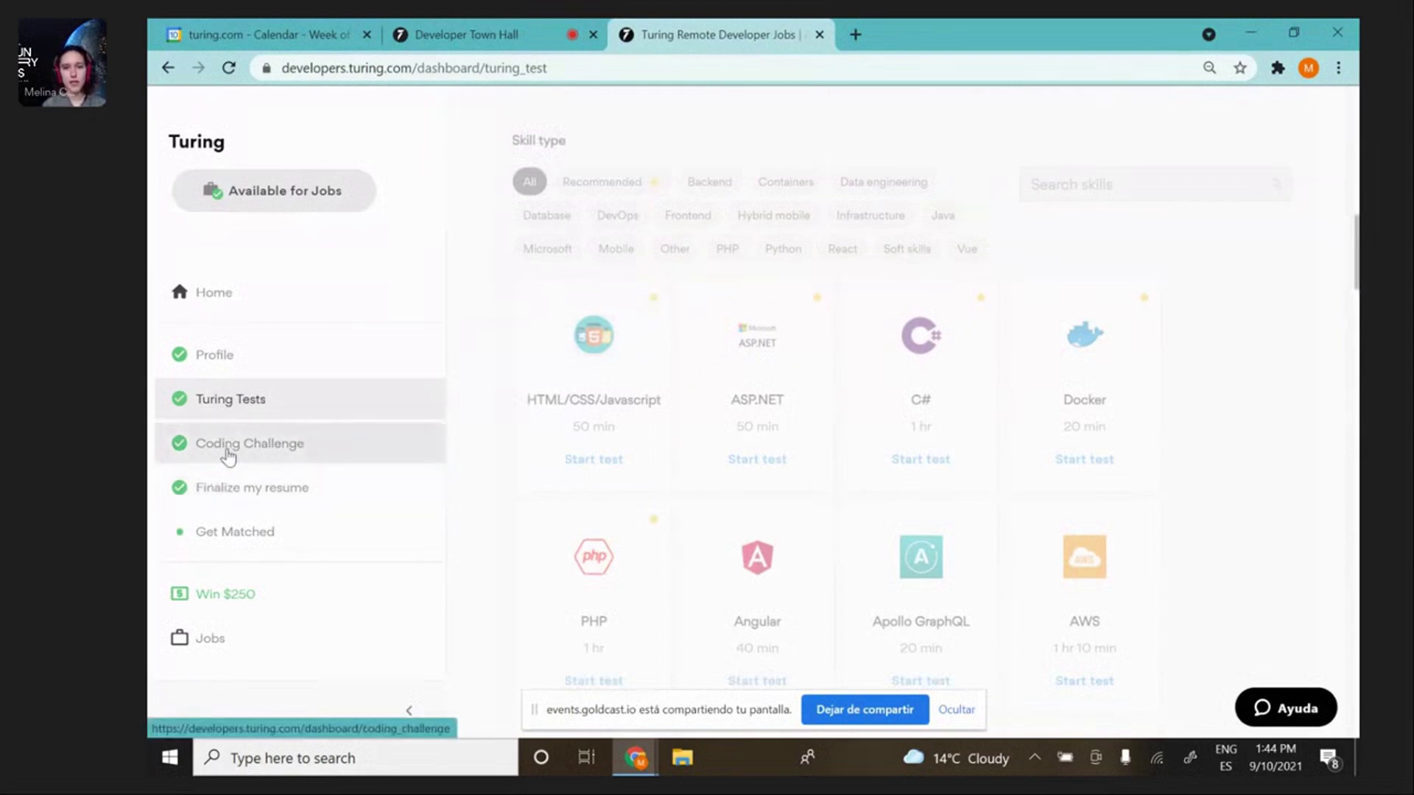
{"action": "left_click_drag", "start_coordinate": [1357, 253], "coordinate": [1352, 133]}
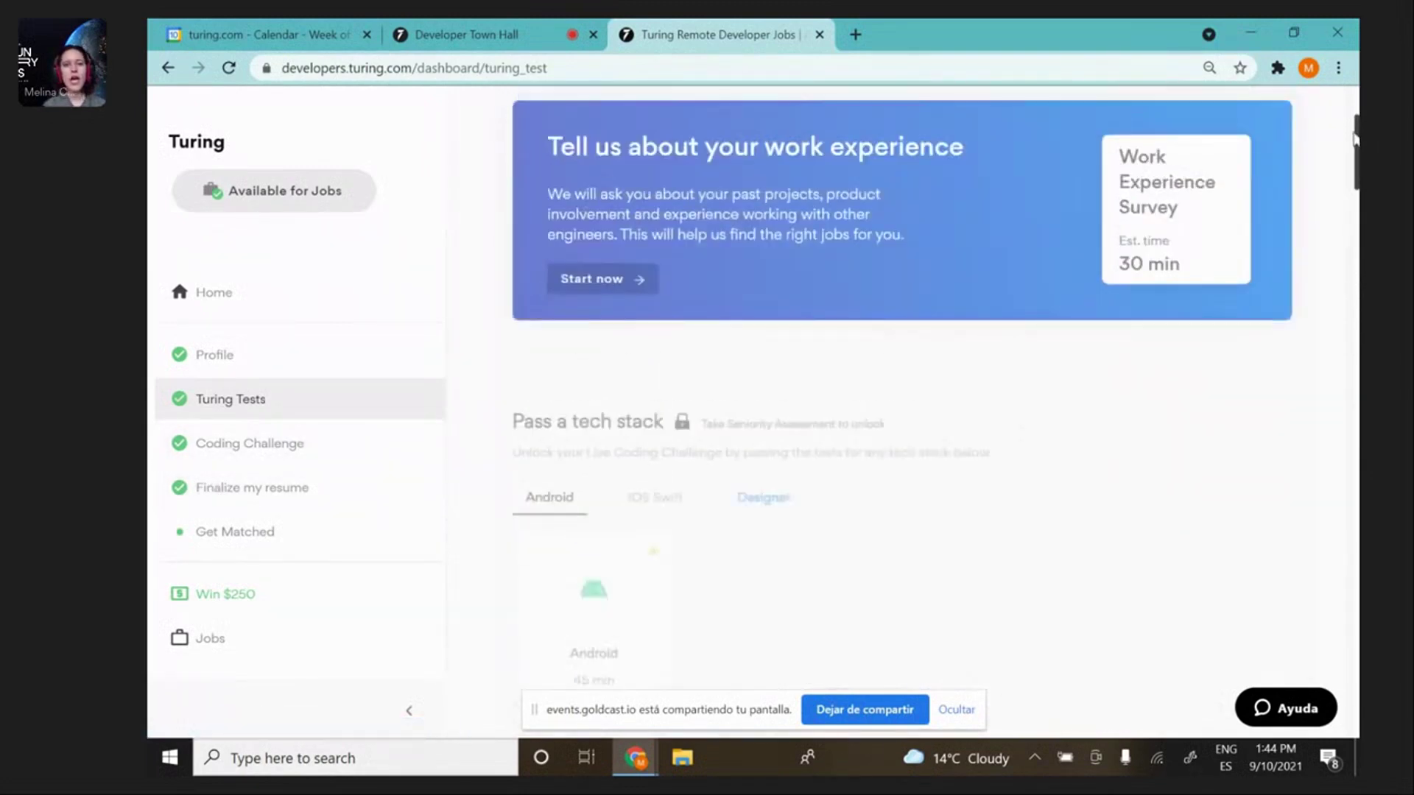
{"action": "scroll", "coordinate": [1352, 133], "scroll_direction": "up", "scroll_amount": 2}
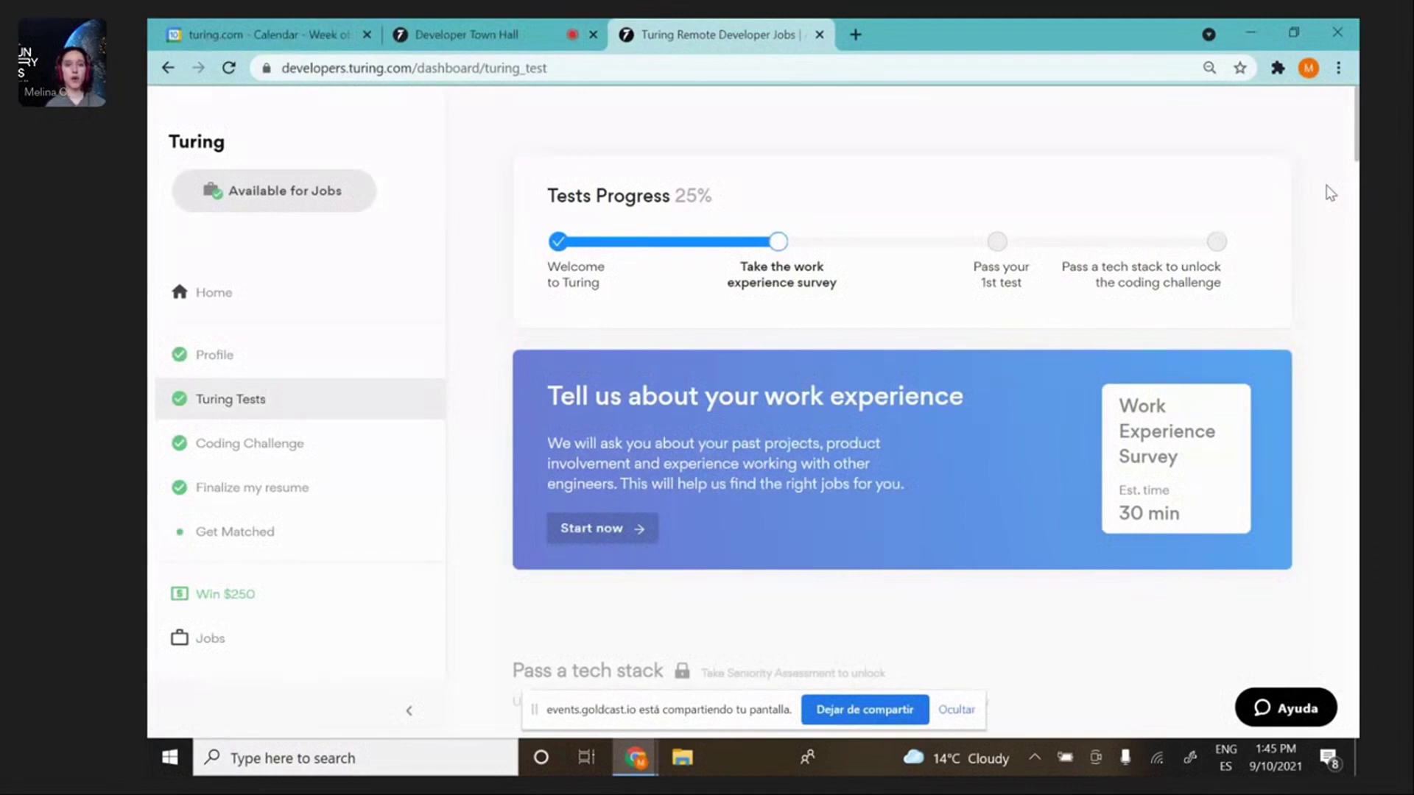
Go to Coding Challenge and attempt the practice test, which times out.
{"action": "left_click", "coordinate": [341, 445]}
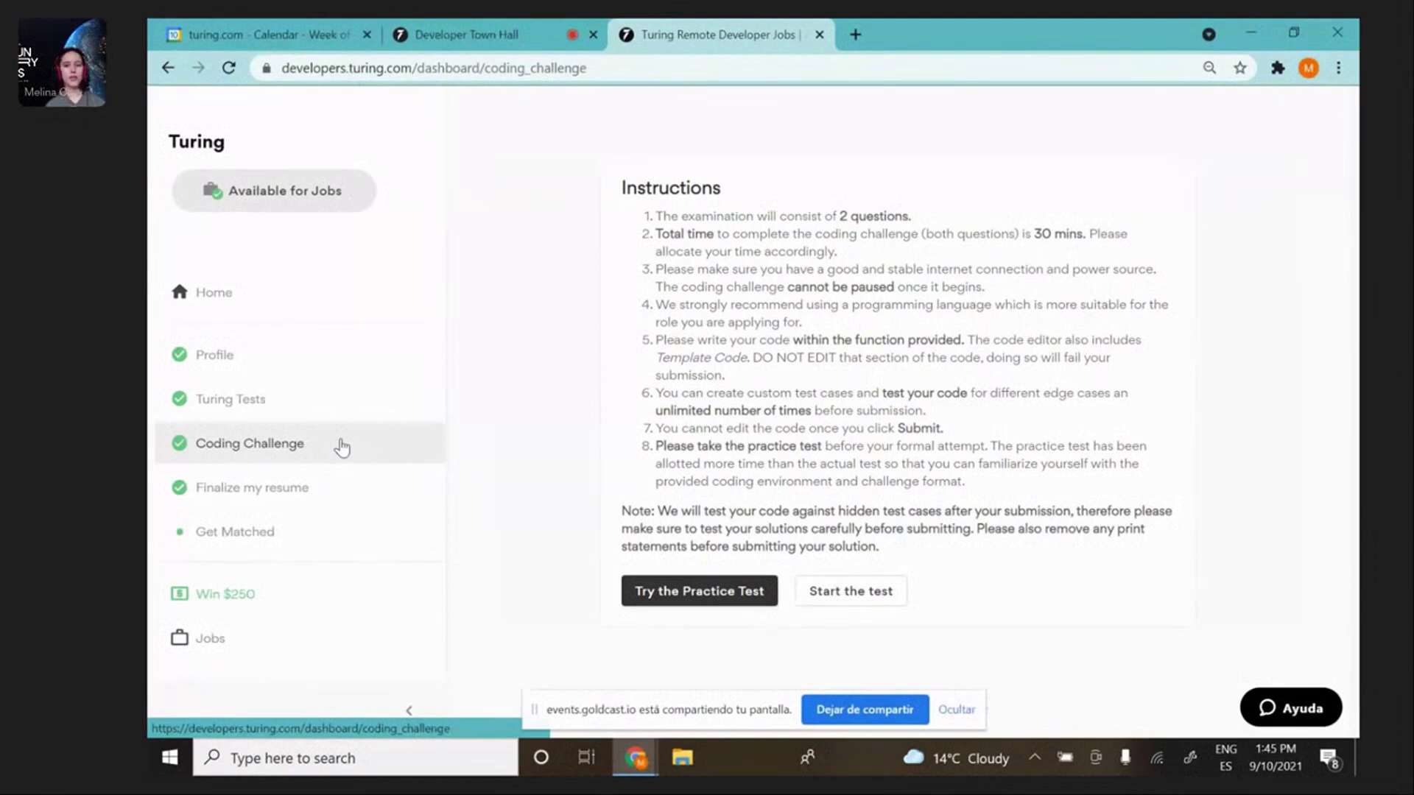
{"action": "left_click", "coordinate": [648, 601]}
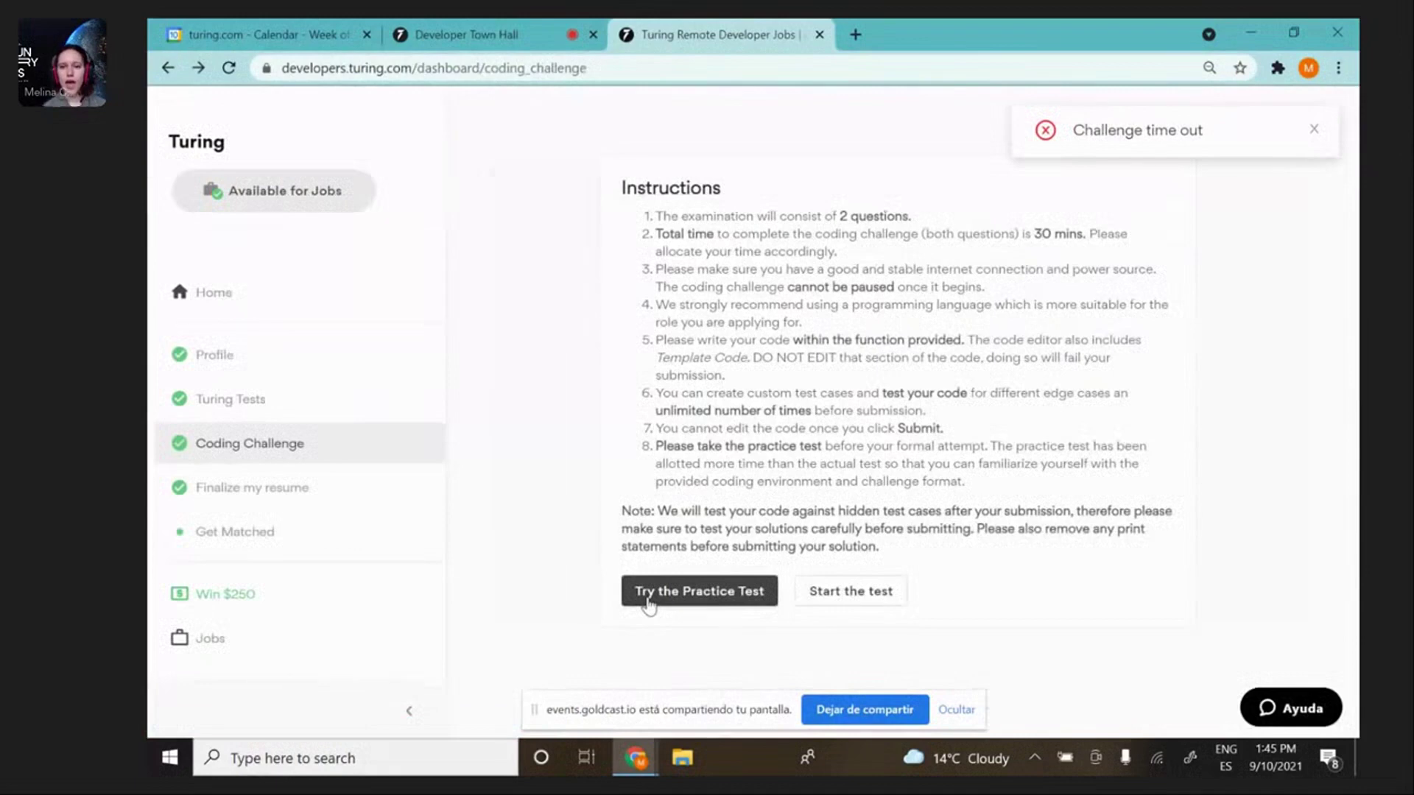
{"action": "left_click", "coordinate": [648, 602]}
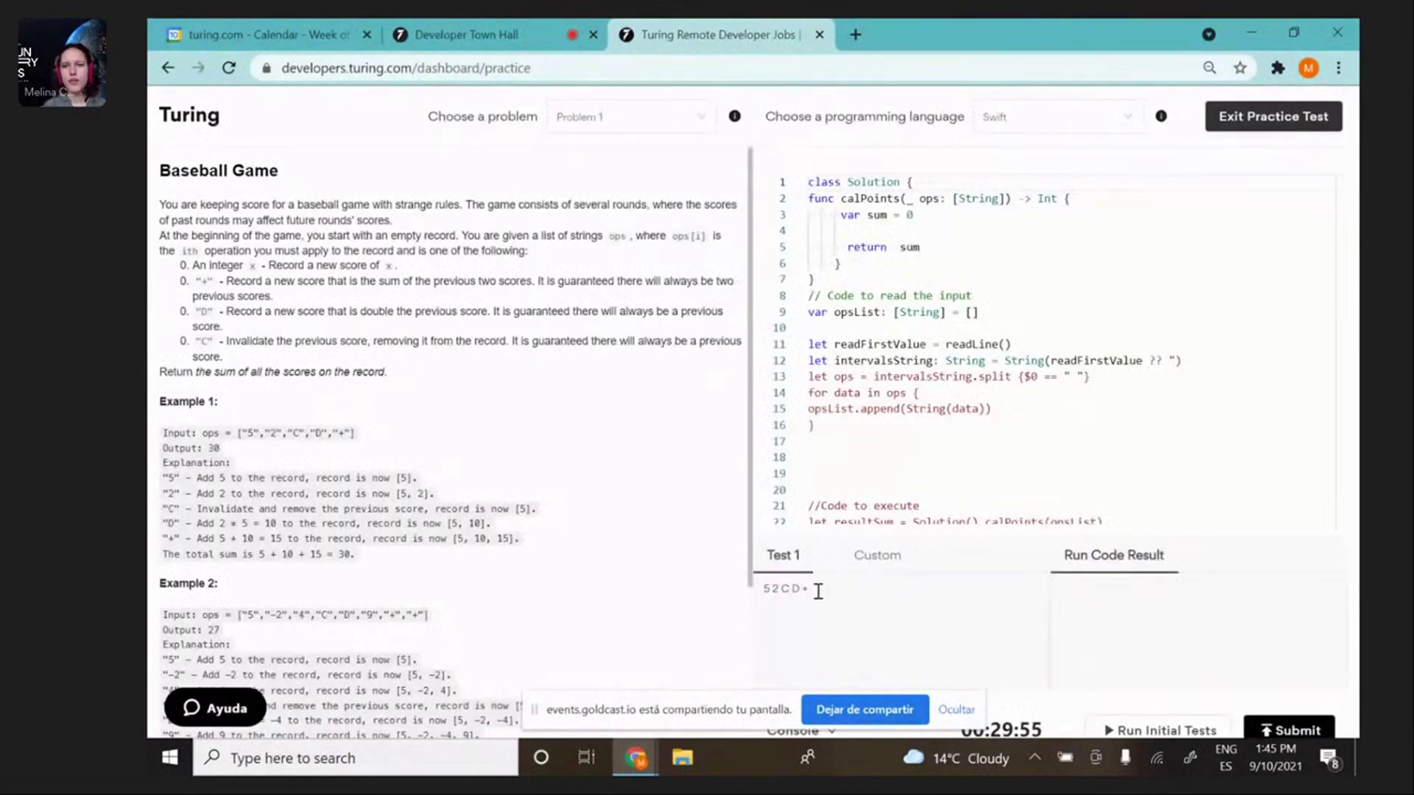
{"action": "left_click", "coordinate": [1036, 125]}
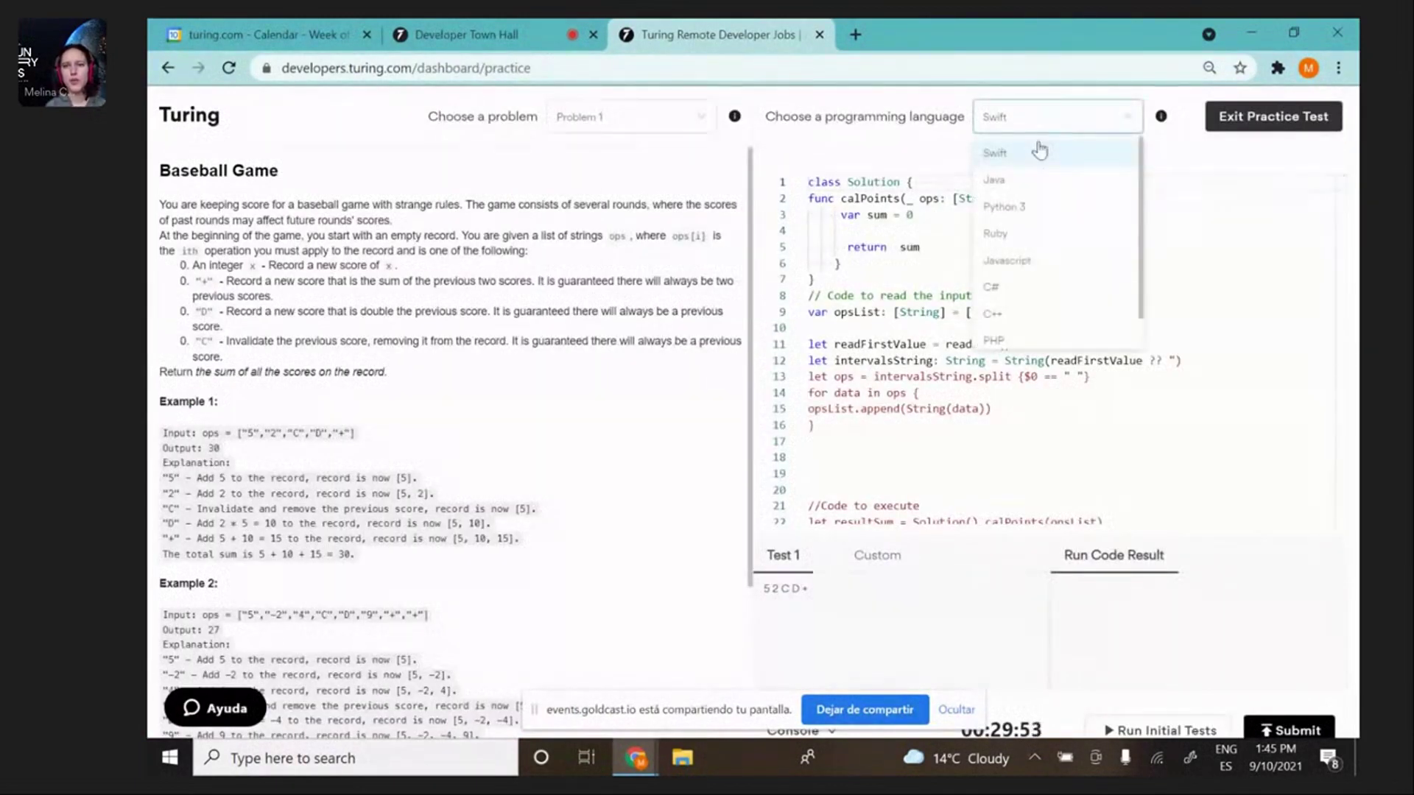
{"action": "left_click", "coordinate": [1017, 260]}
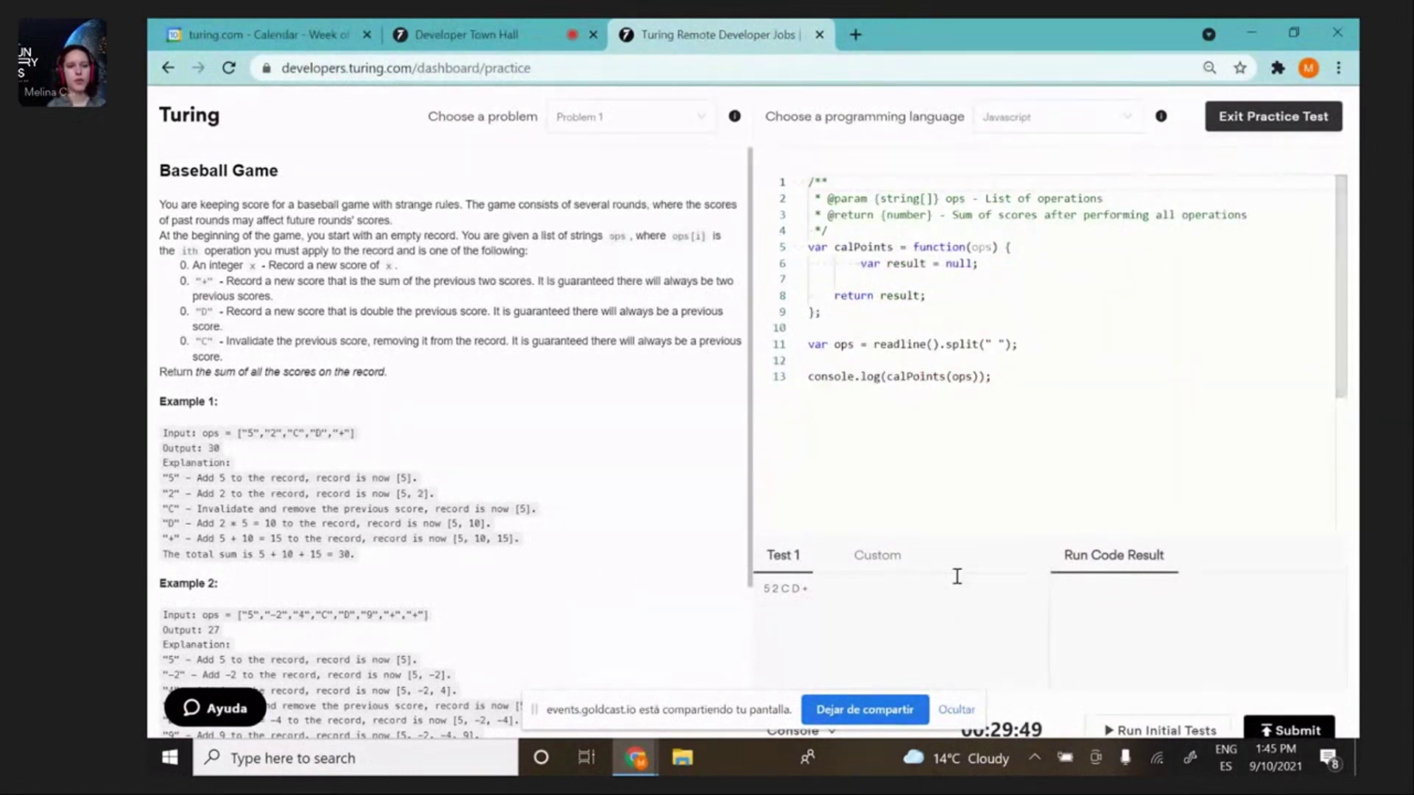
{"action": "left_click", "coordinate": [625, 122]}
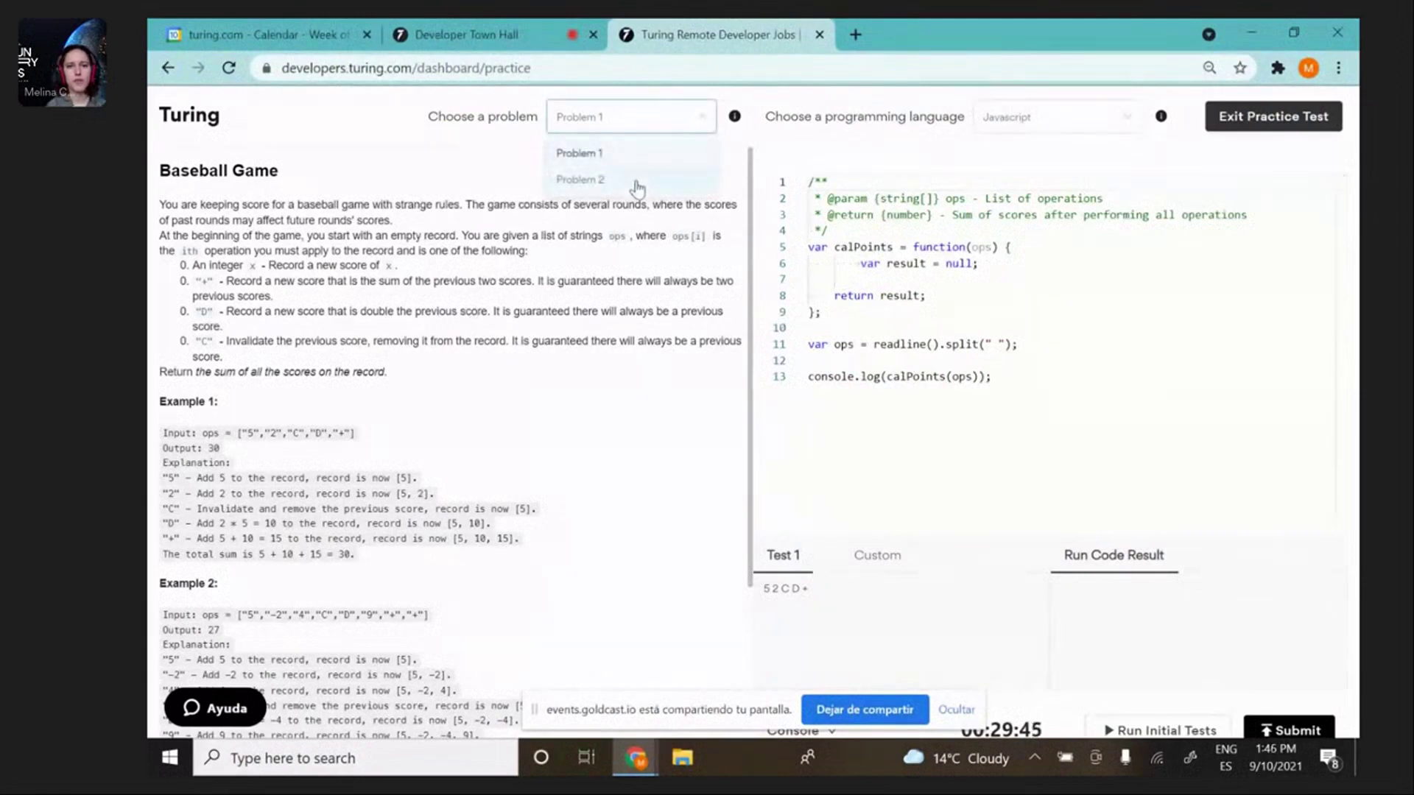
{"action": "left_click", "coordinate": [638, 183]}
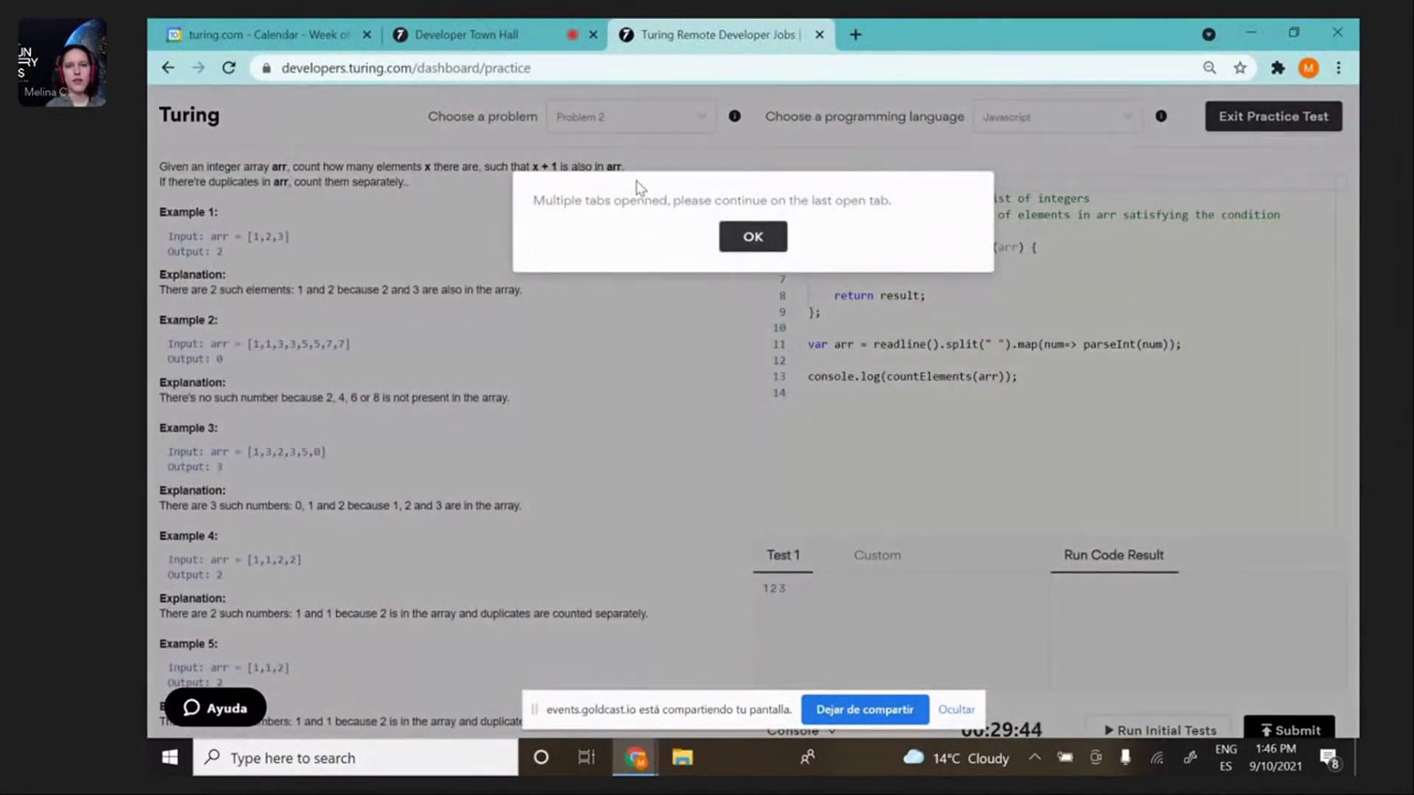
{"action": "left_click", "coordinate": [733, 239]}
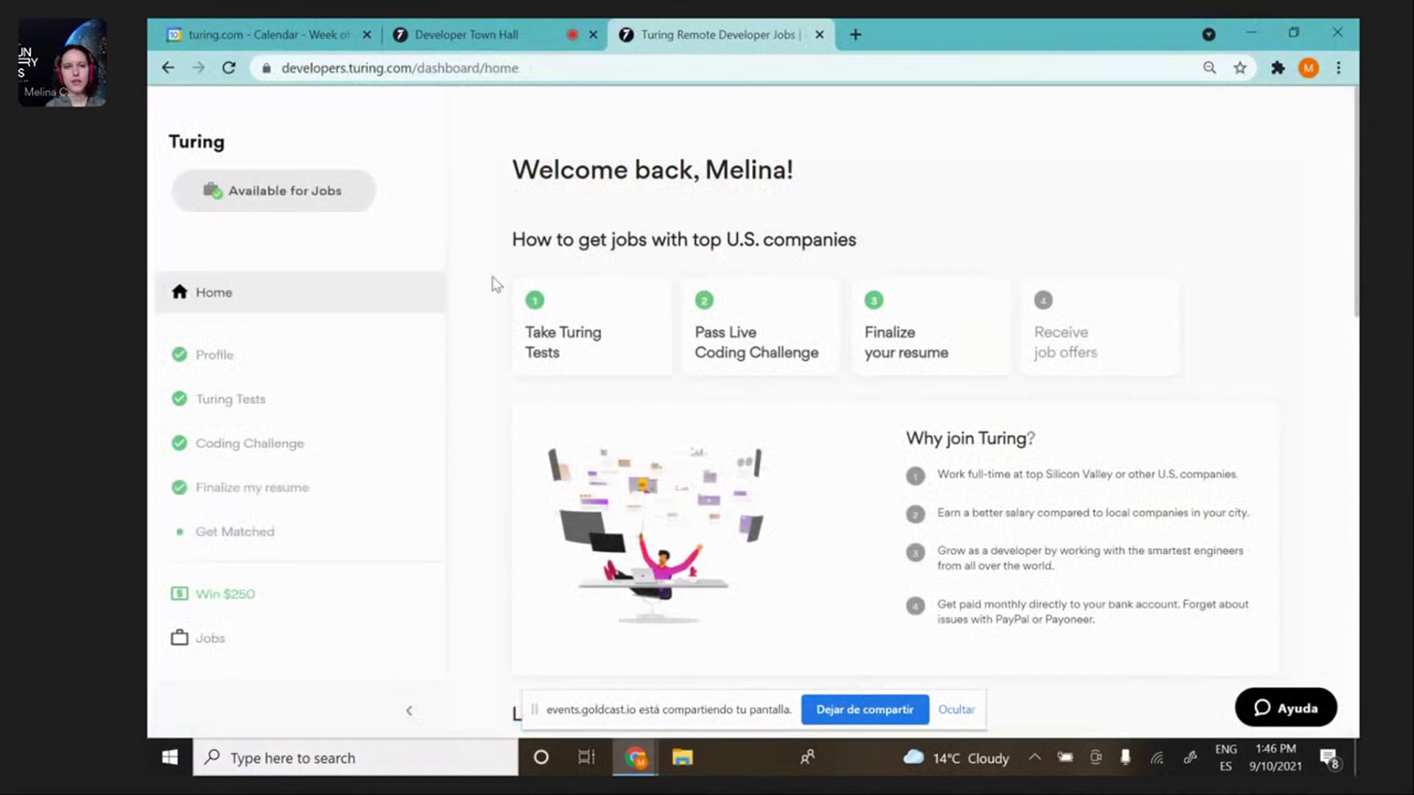
{"action": "left_click", "coordinate": [282, 445]}
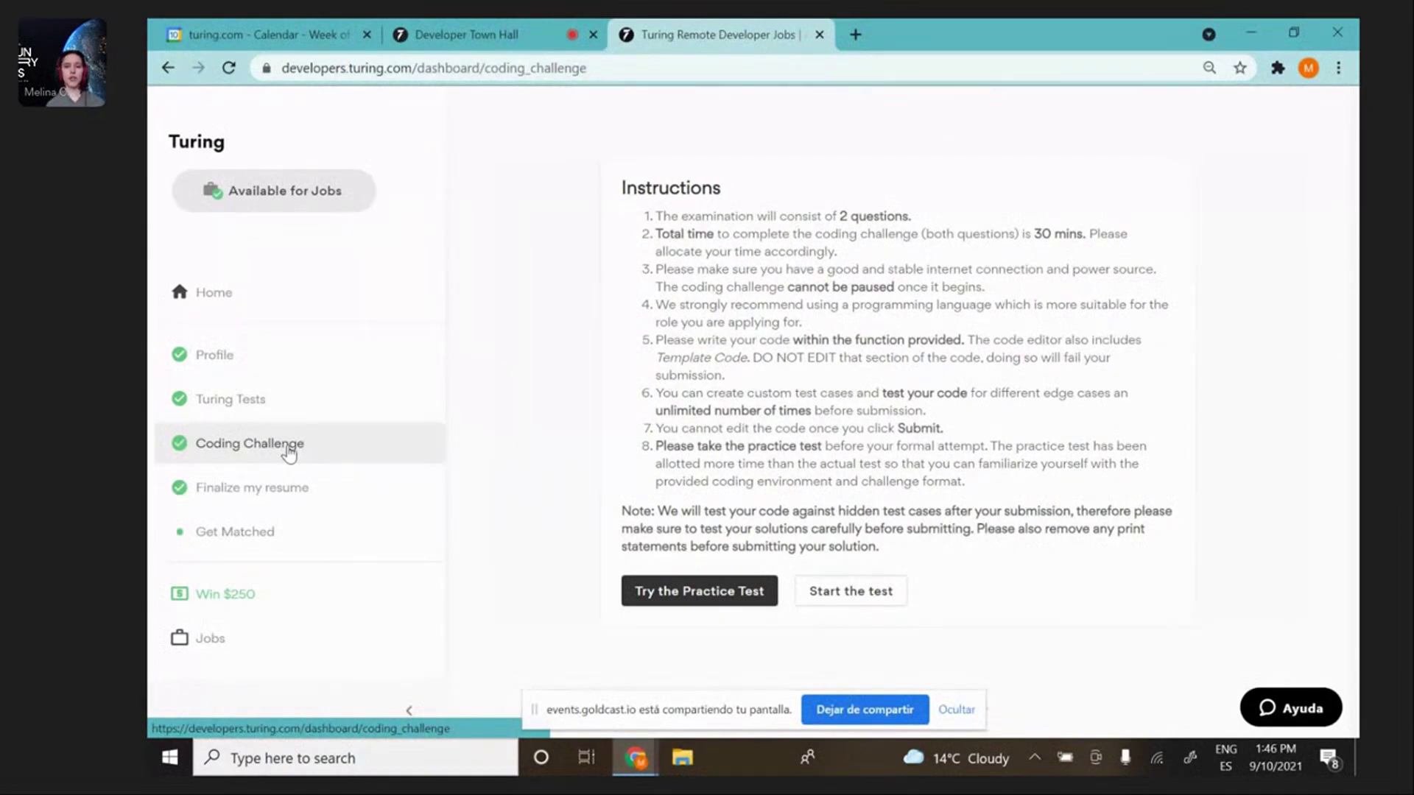
Go to 'Finalize my resume' to view the Senior Mobile Developer - ACME entry and its project.
{"action": "left_click", "coordinate": [299, 498]}
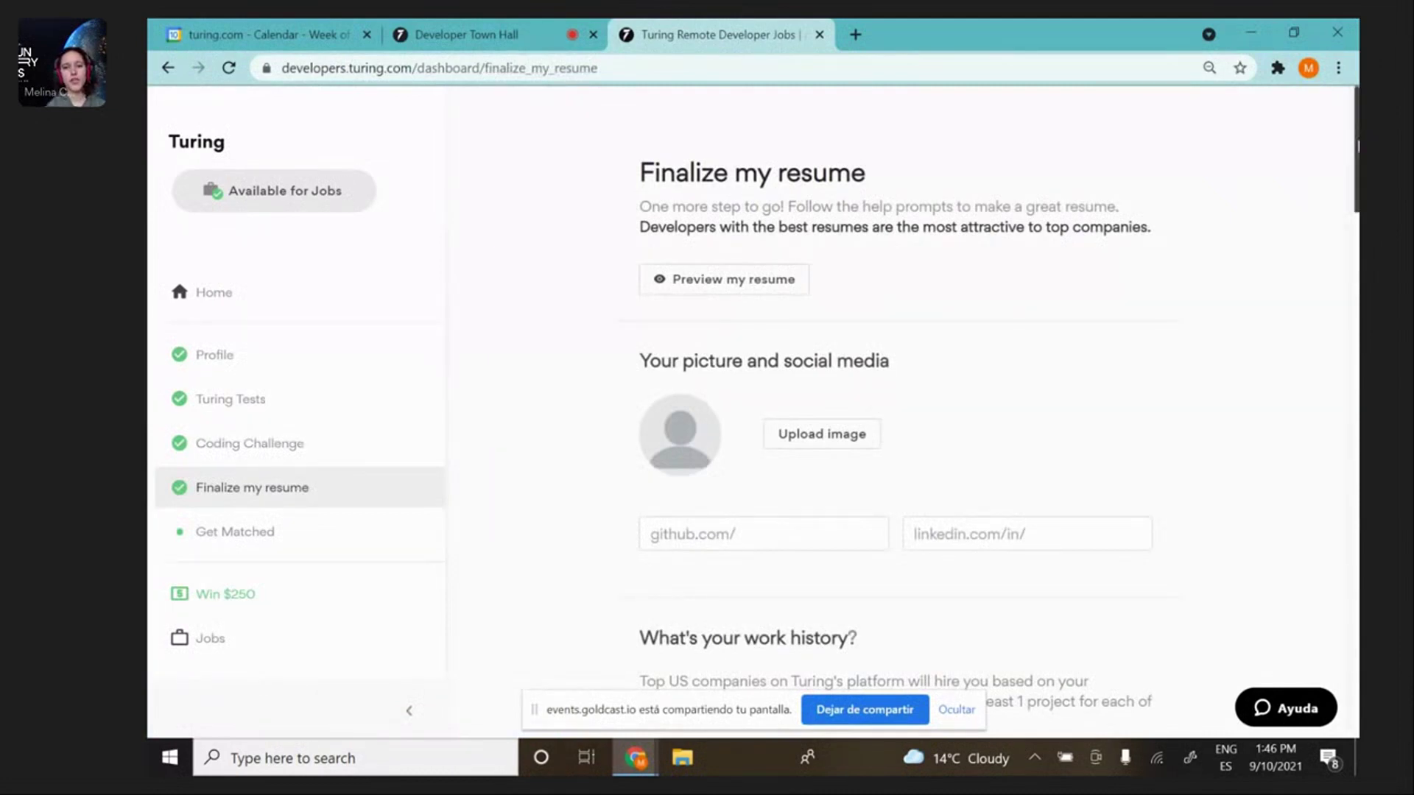
{"action": "scroll", "coordinate": [1357, 145], "scroll_direction": "down", "scroll_amount": 1}
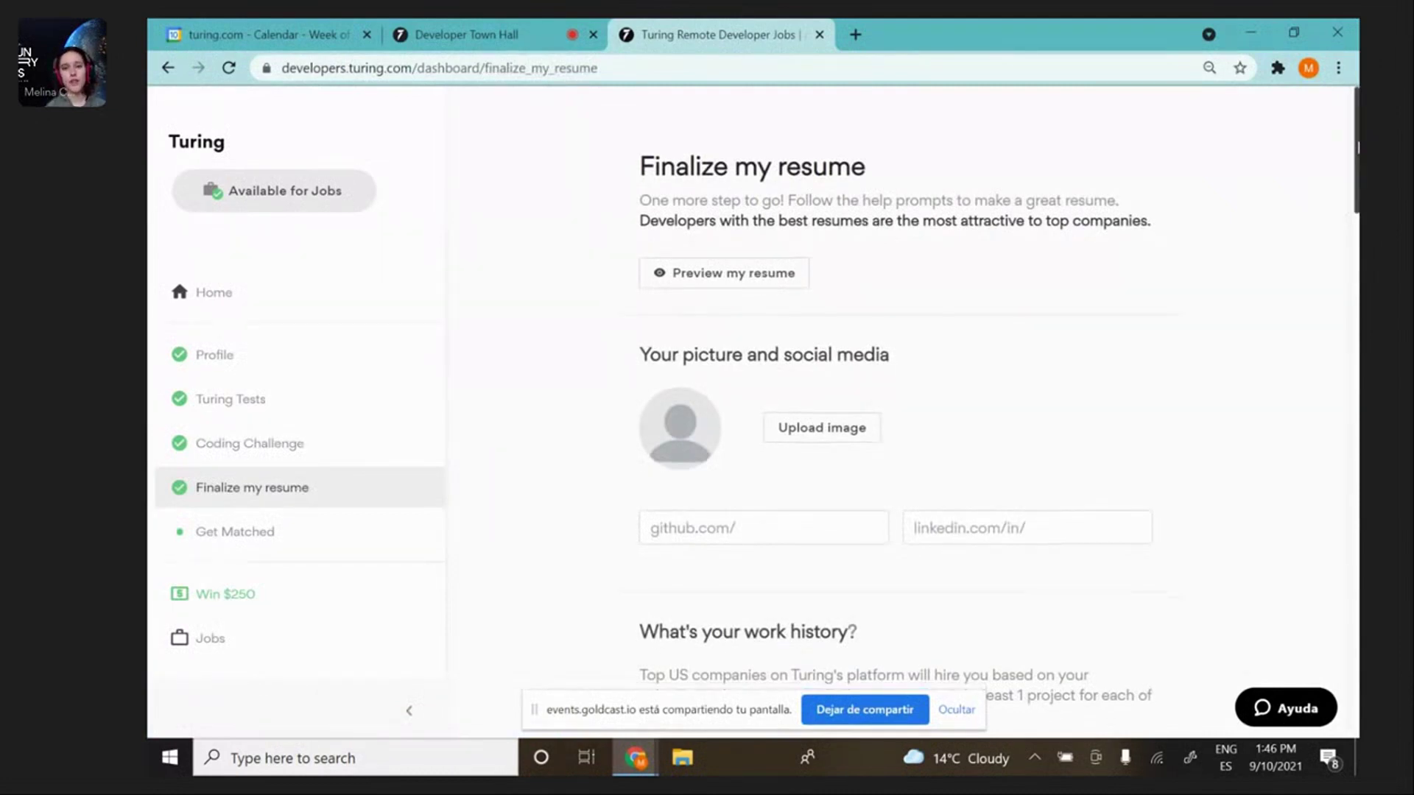
{"action": "scroll", "coordinate": [1358, 146], "scroll_direction": "down", "scroll_amount": 5}
{"action": "scroll", "coordinate": [895, 442], "scroll_direction": "up", "scroll_amount": 1}
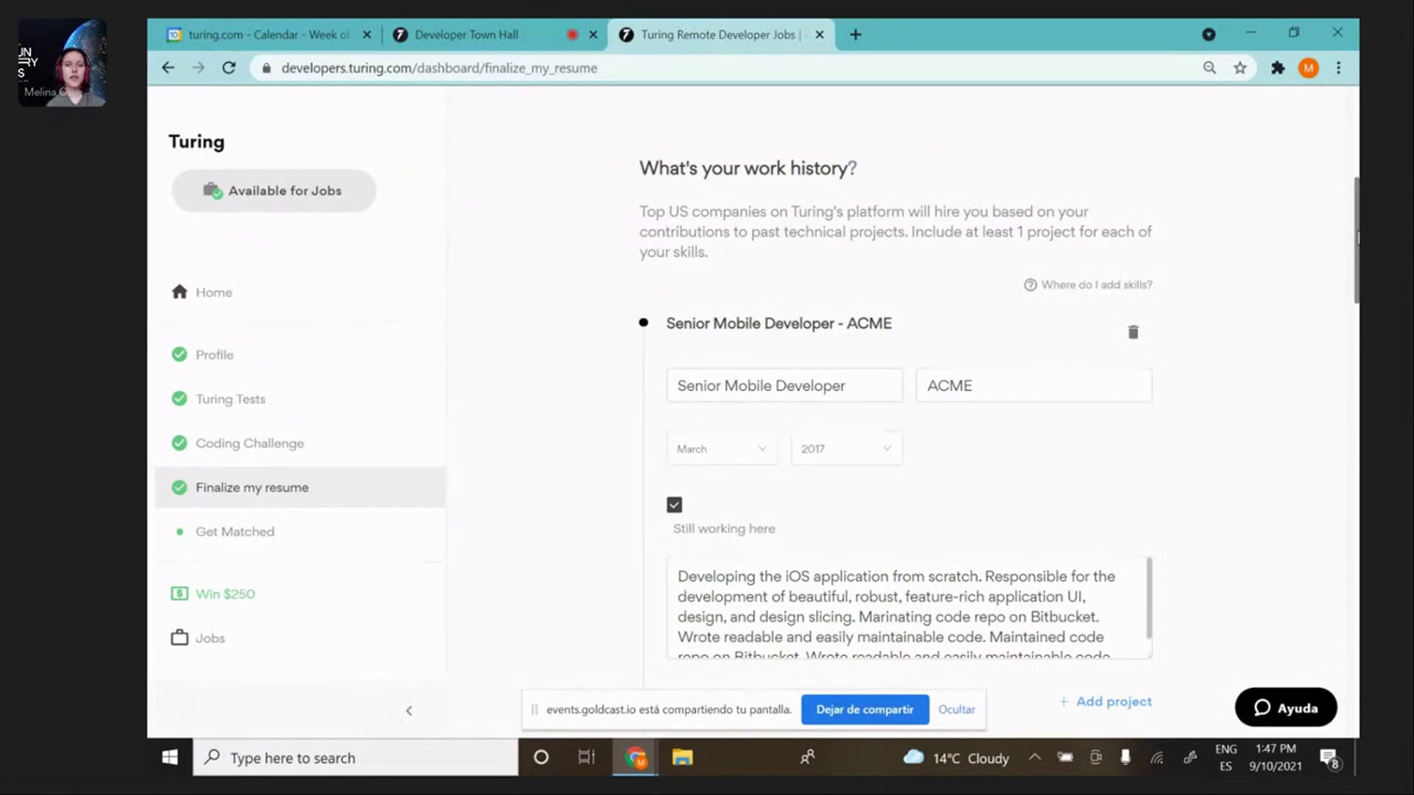
{"action": "left_click_drag", "start_coordinate": [1358, 235], "coordinate": [1354, 245]}
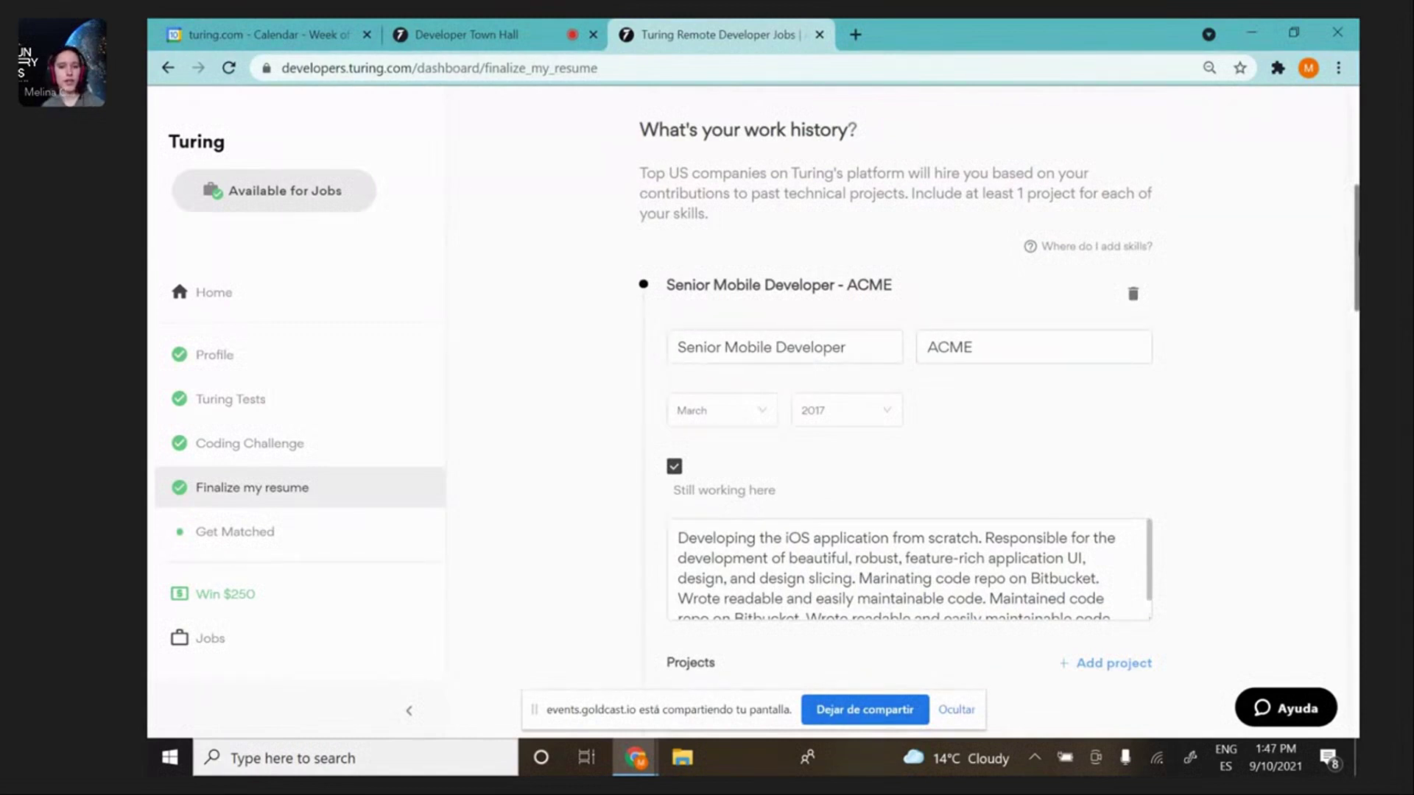
{"action": "scroll", "coordinate": [751, 442], "scroll_direction": "down", "scroll_amount": 1}
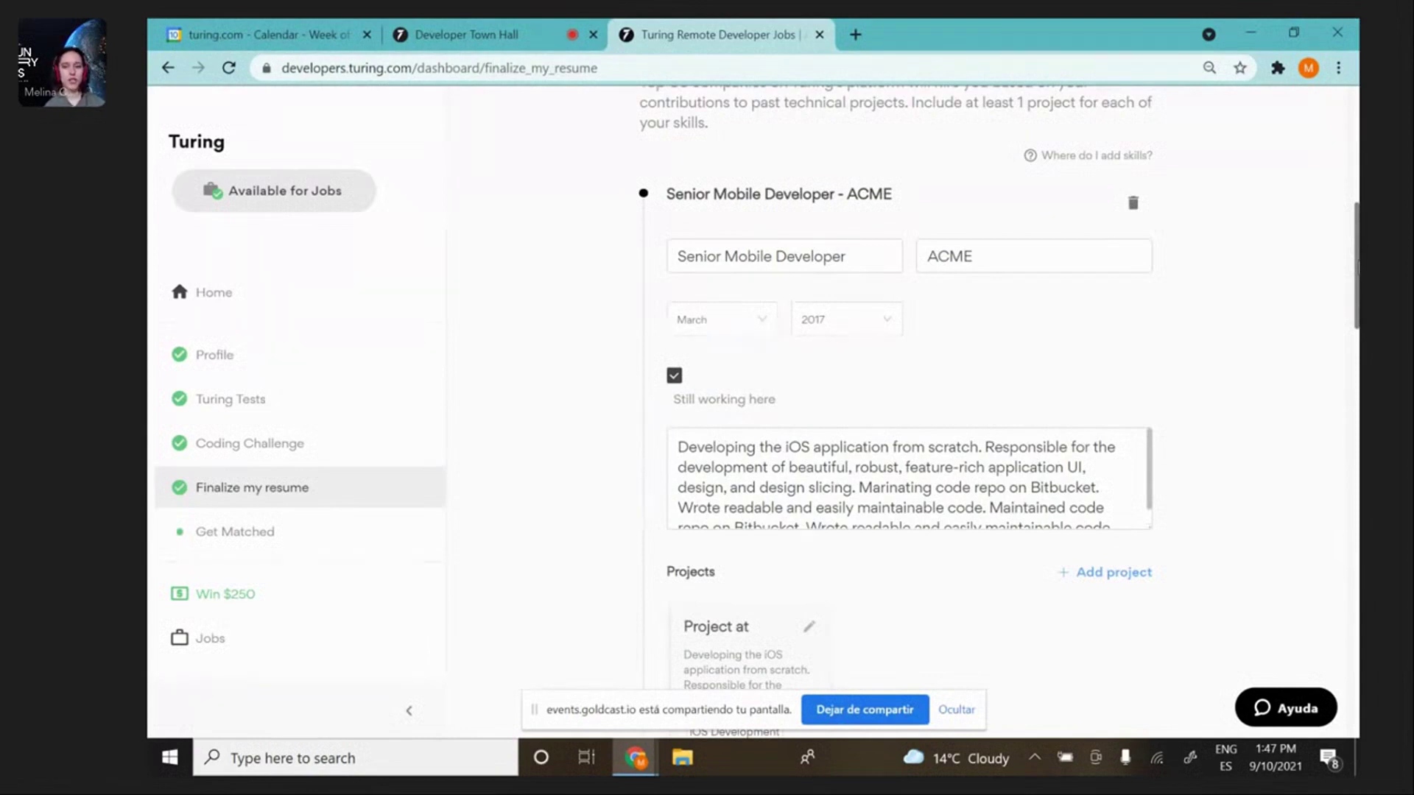
{"action": "scroll", "coordinate": [752, 443], "scroll_direction": "down", "scroll_amount": 1}
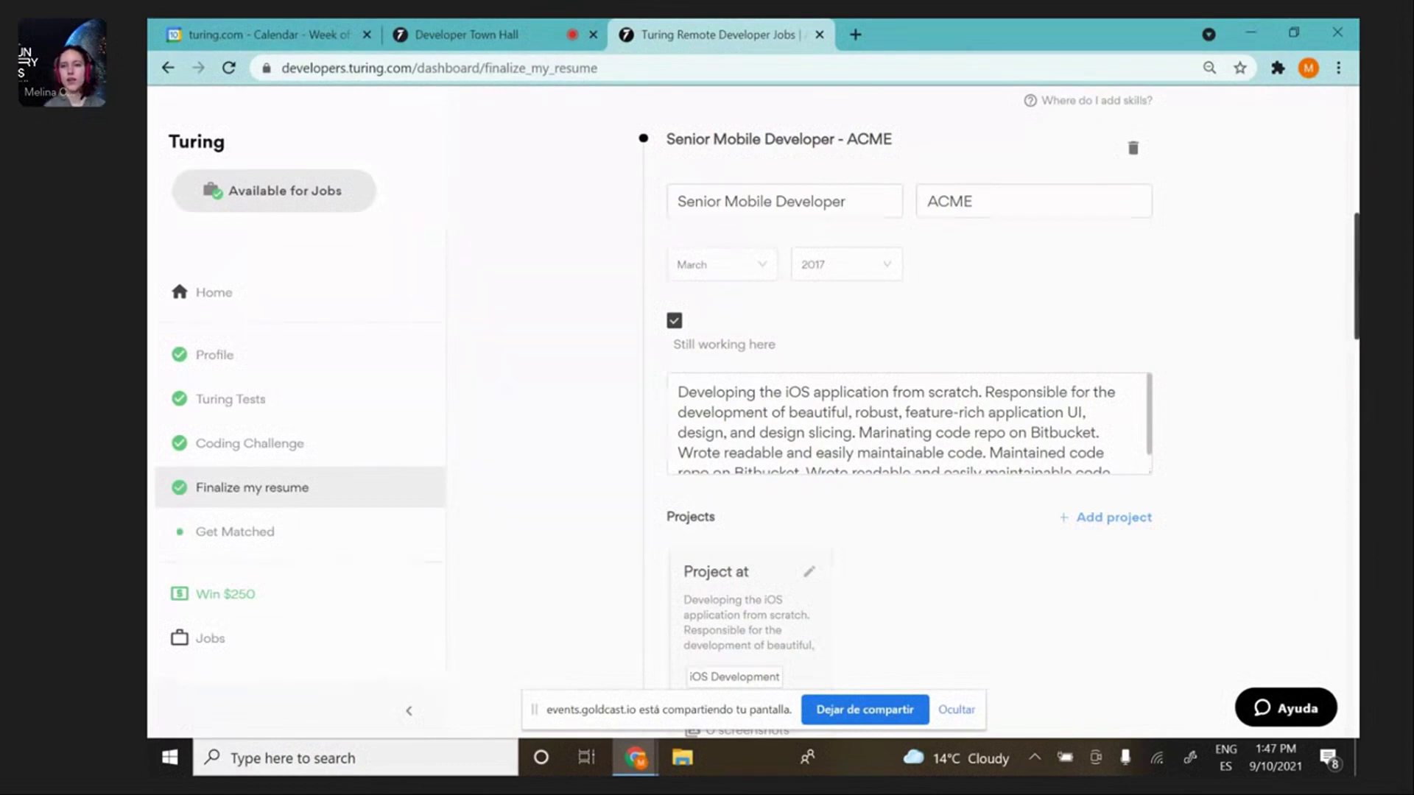
{"action": "scroll", "coordinate": [1353, 276], "scroll_direction": "up", "scroll_amount": 2}
{"action": "scroll", "coordinate": [1354, 277], "scroll_direction": "down", "scroll_amount": 1}
{"action": "left_click_drag", "start_coordinate": [1354, 277], "coordinate": [1355, 328]}
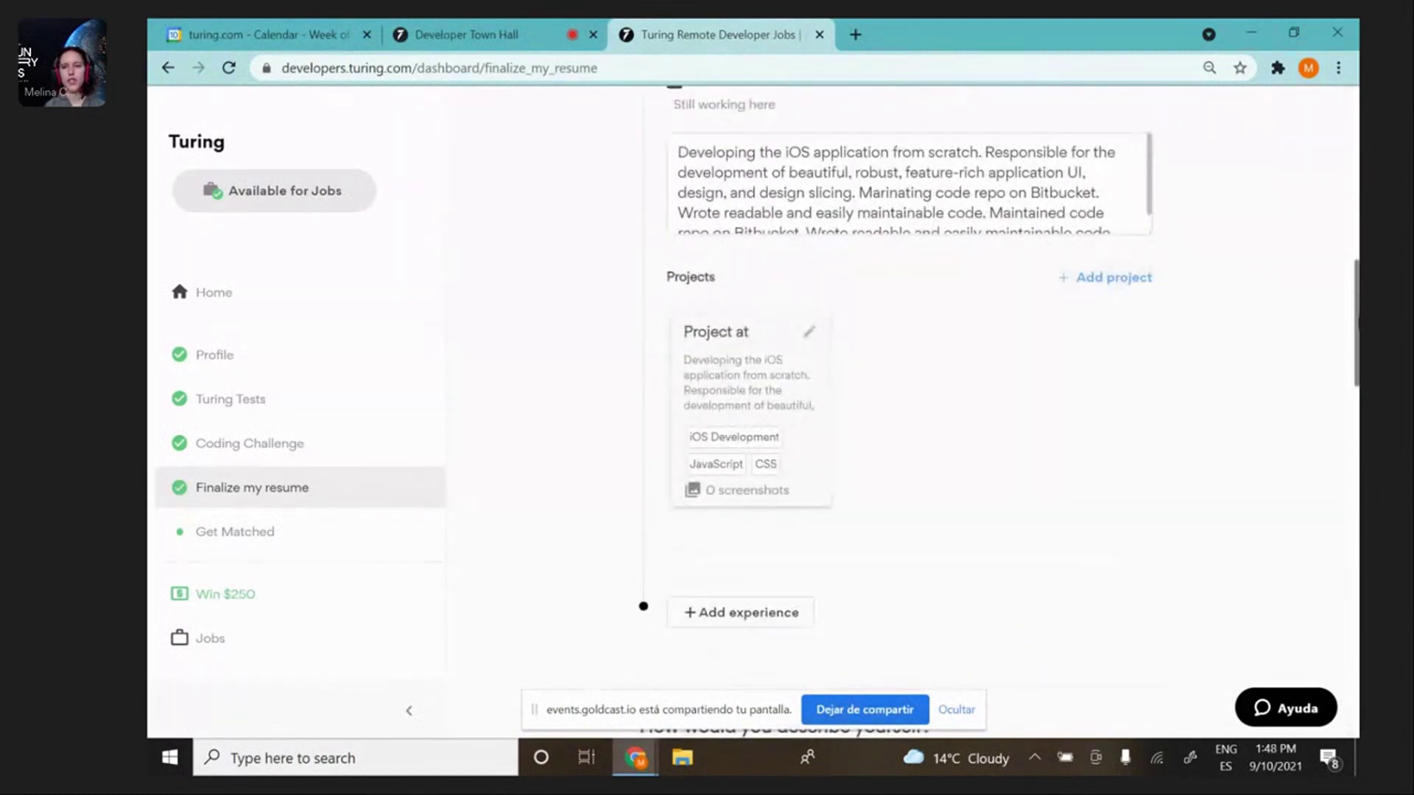
{"action": "scroll", "coordinate": [1357, 310], "scroll_direction": "down", "scroll_amount": 2}
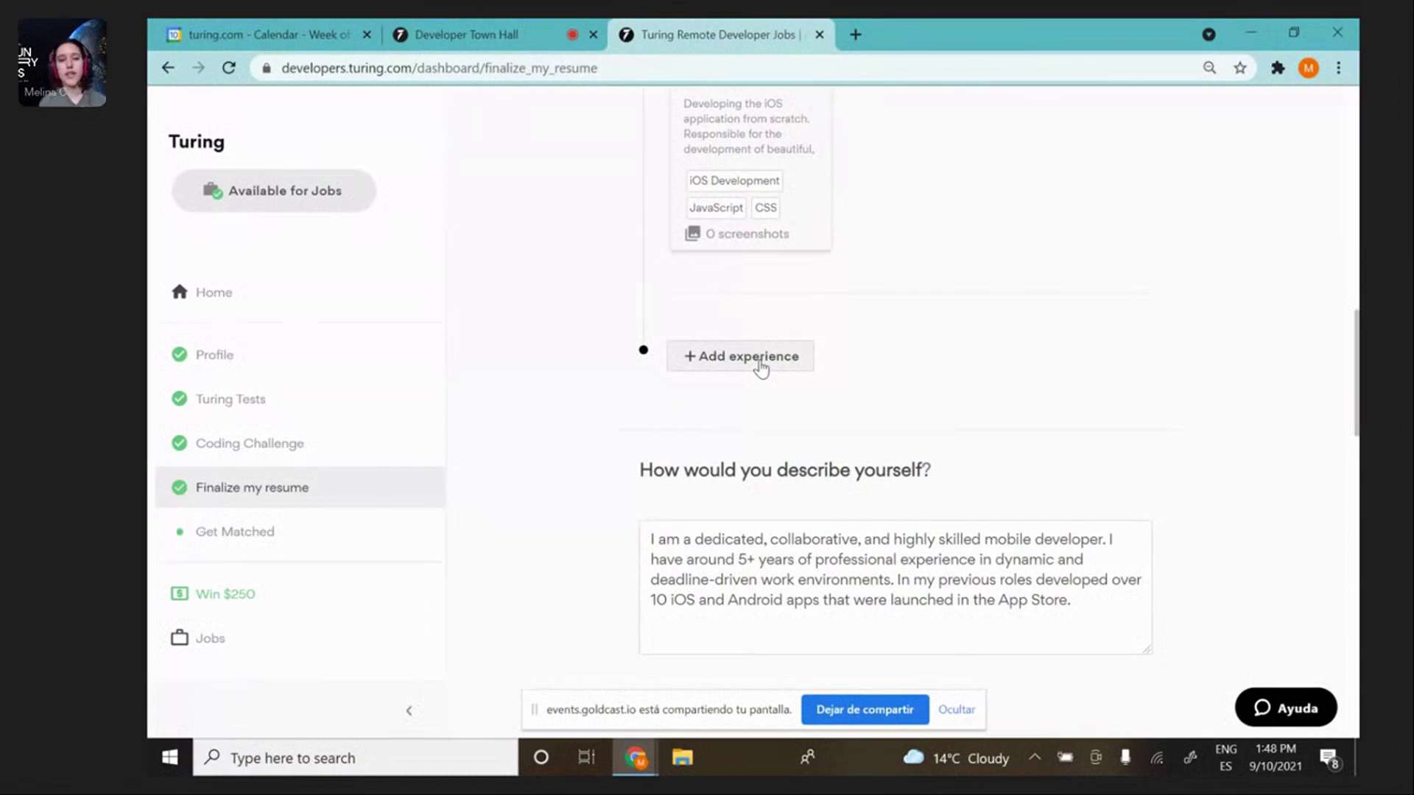
{"action": "left_click_drag", "start_coordinate": [1354, 383], "coordinate": [1353, 307]}
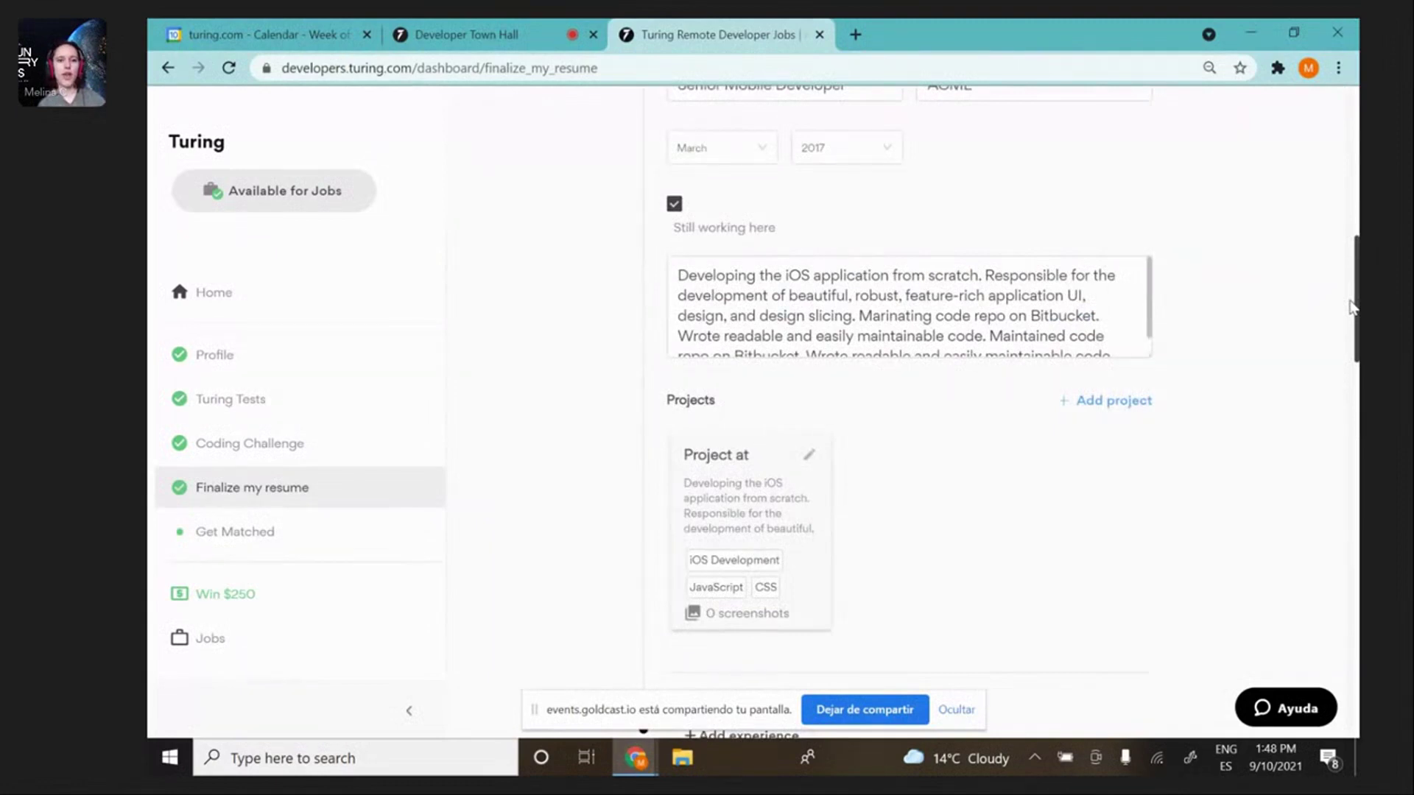
{"action": "left_click_drag", "start_coordinate": [1352, 307], "coordinate": [1350, 186]}
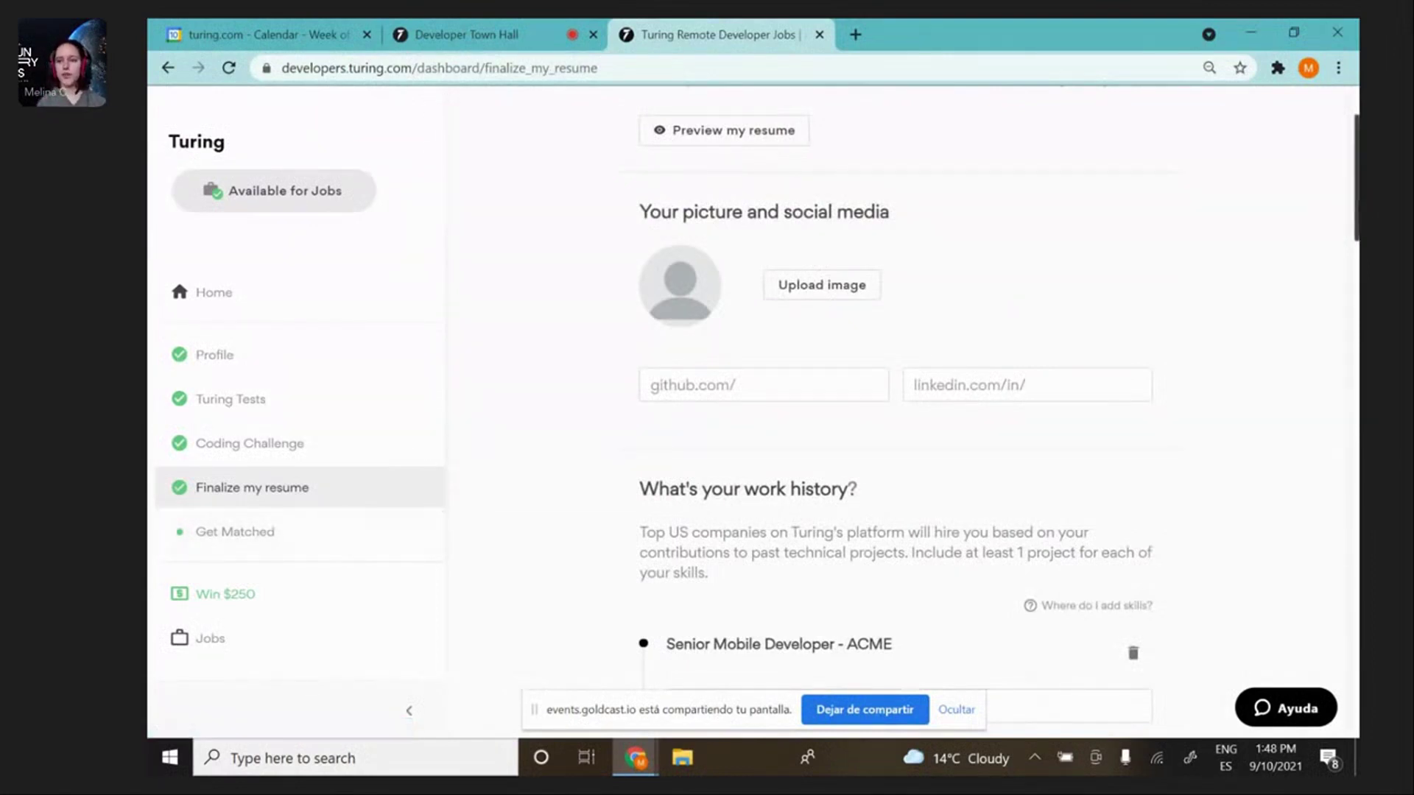
{"action": "left_click_drag", "start_coordinate": [1358, 199], "coordinate": [1358, 761]}
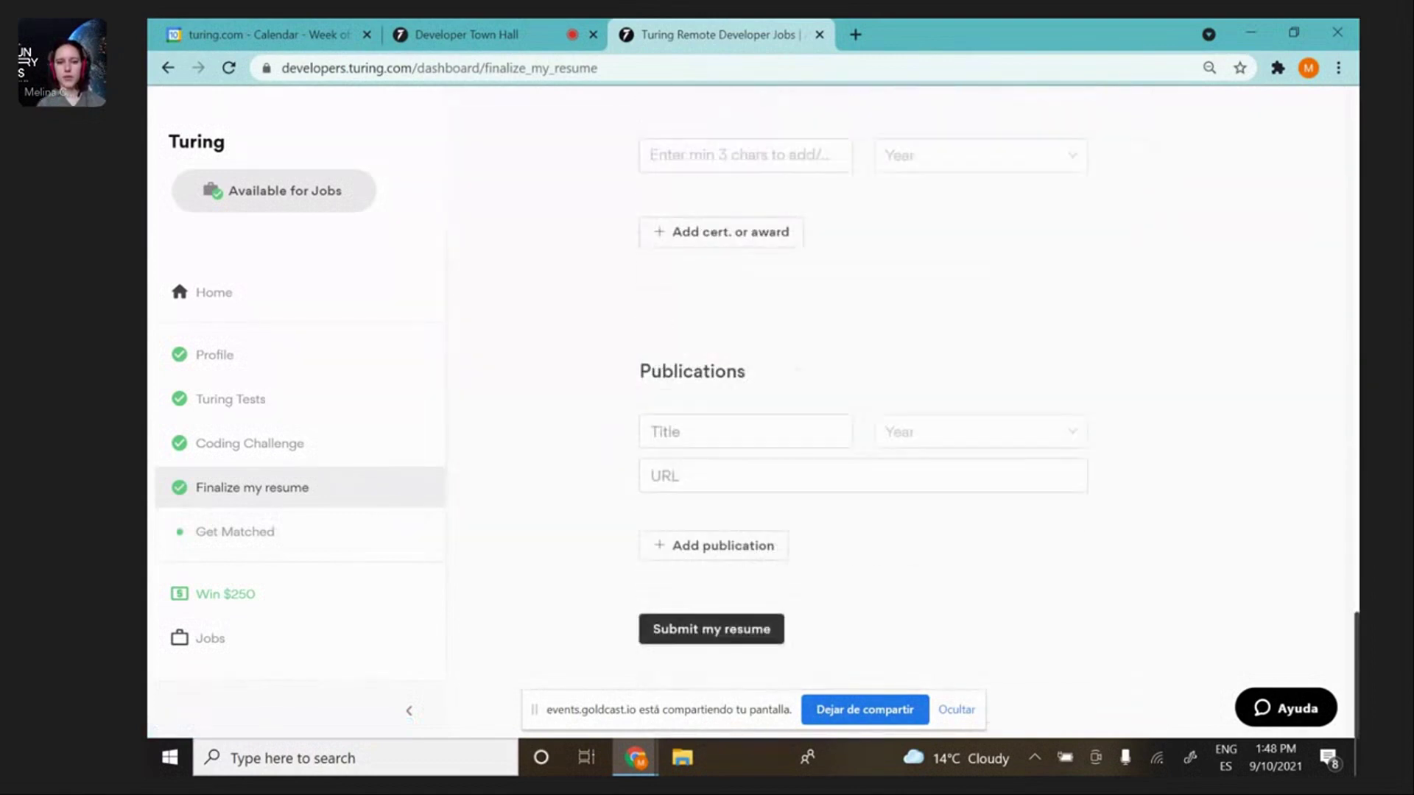
View Get Matched, browse the featured Jobs list, then return to Get Matched.
{"action": "left_click", "coordinate": [252, 540]}
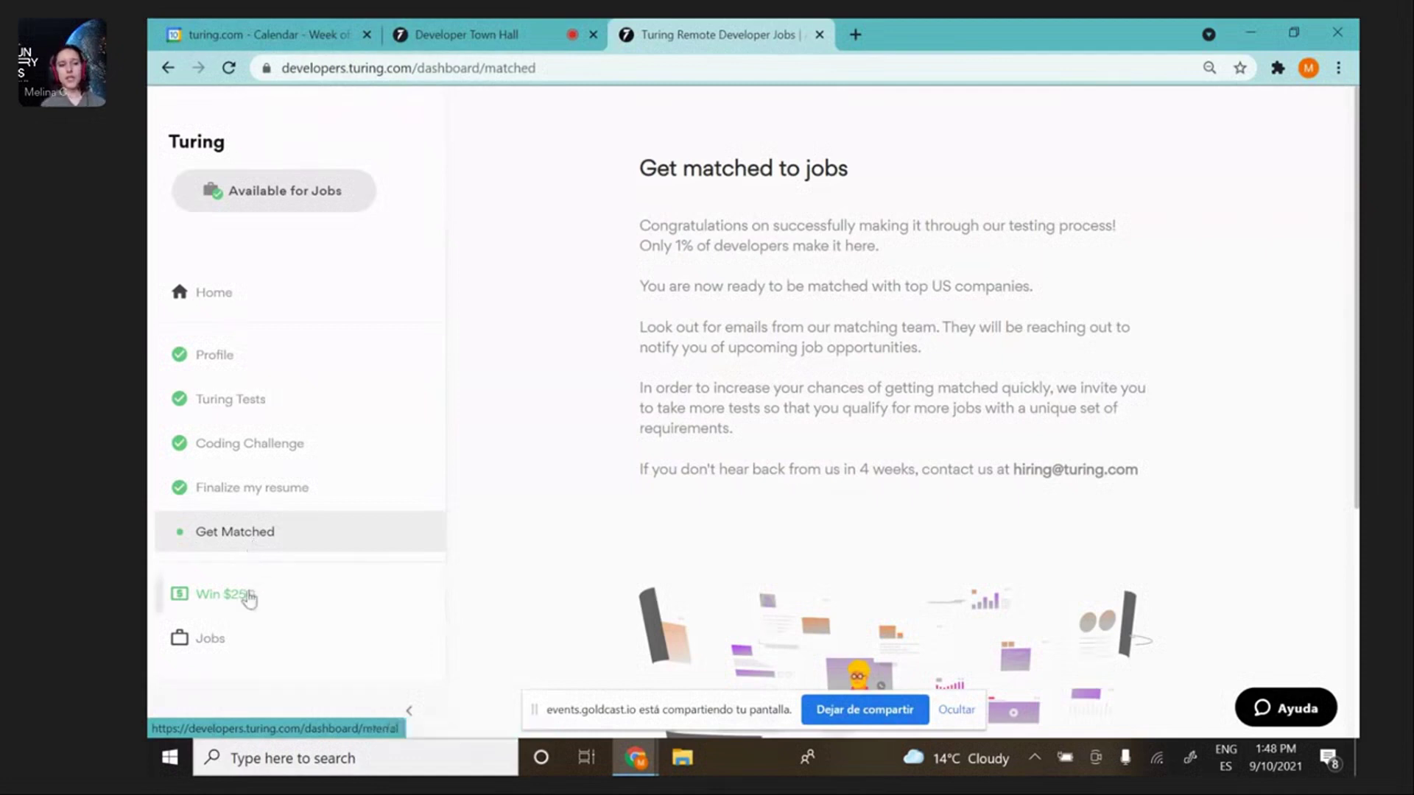
{"action": "left_click", "coordinate": [242, 647]}
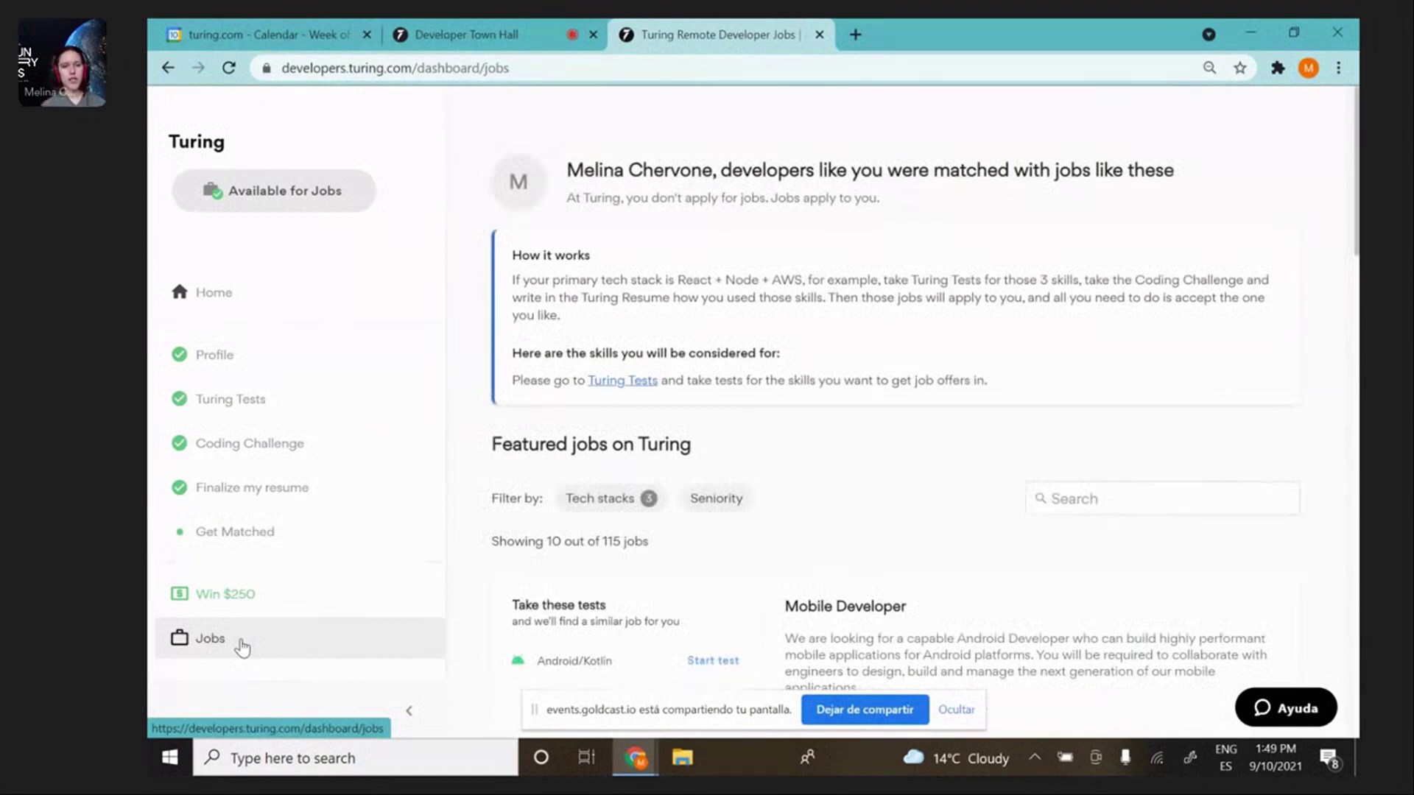
{"action": "left_click", "coordinate": [278, 542]}
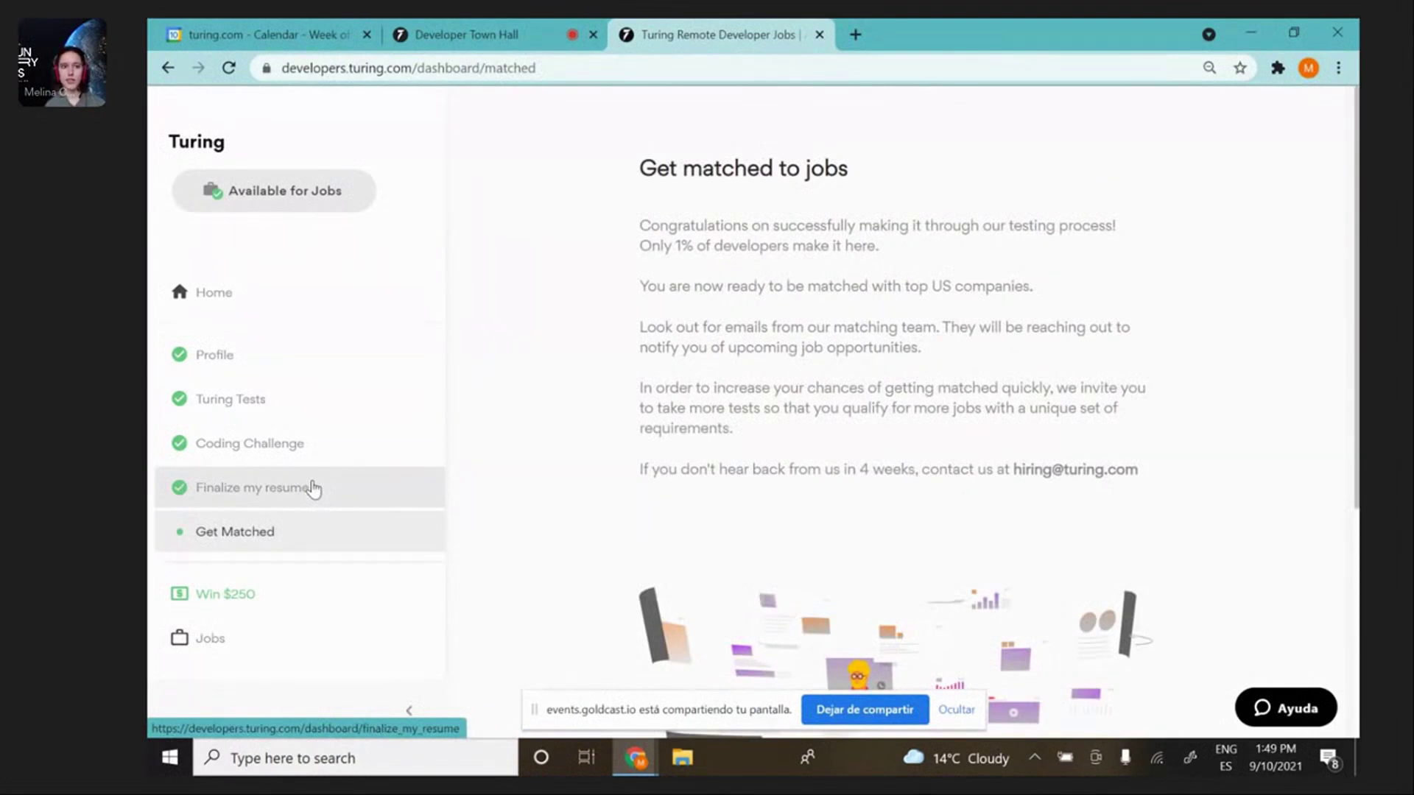
On the Win $250 page, save availability as 'In 1 week after I get the offer'.
{"action": "left_click", "coordinate": [292, 601]}
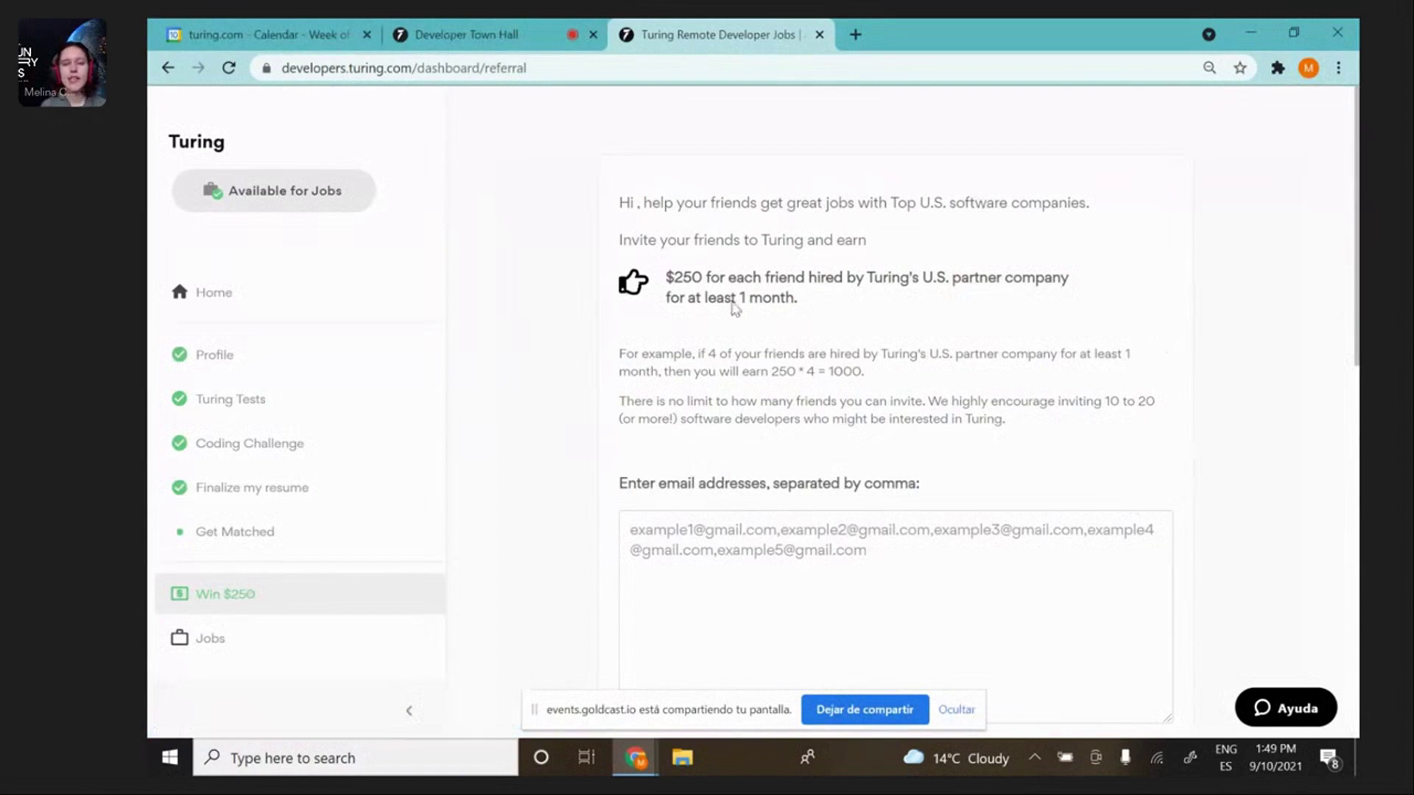
{"action": "left_click", "coordinate": [324, 199]}
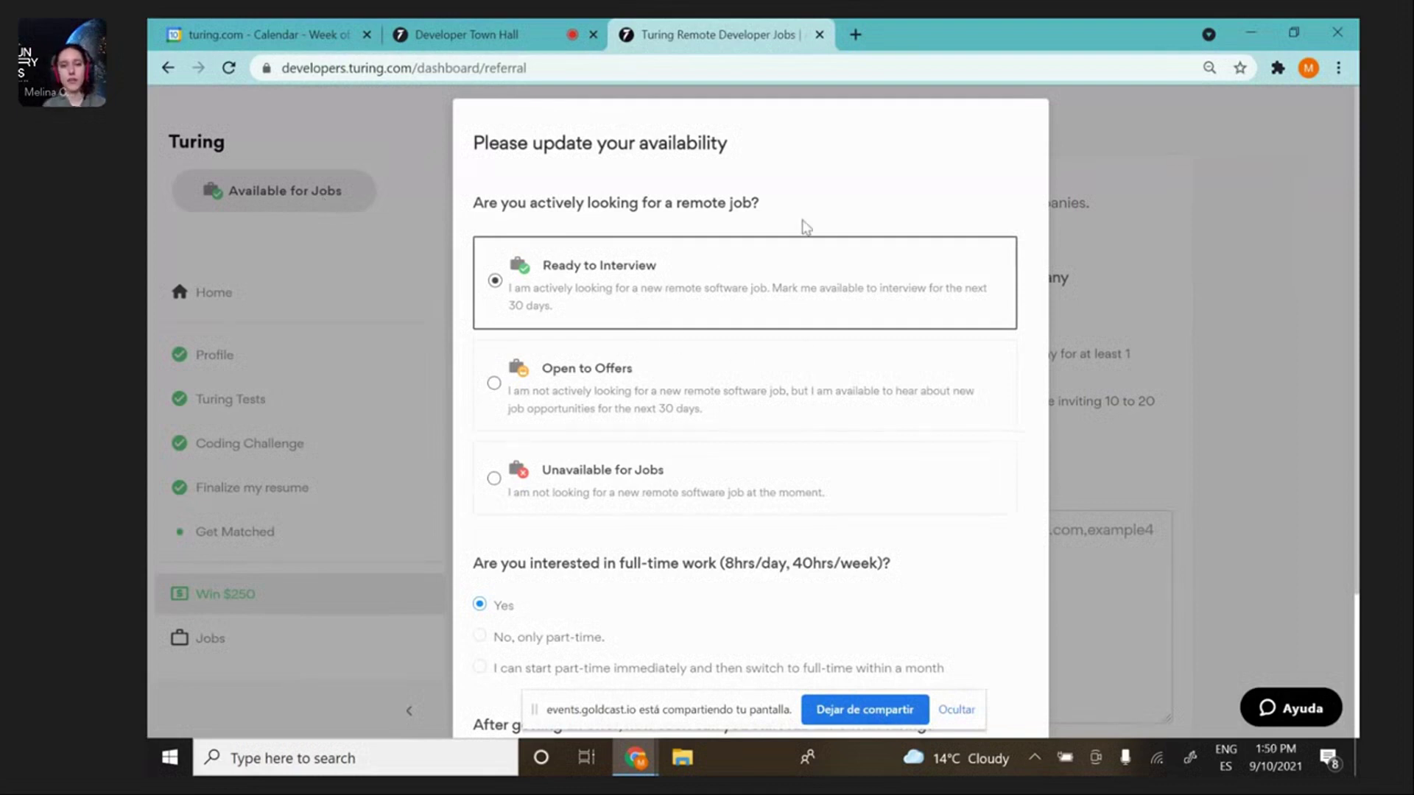
{"action": "scroll", "coordinate": [727, 439], "scroll_direction": "down", "scroll_amount": 2}
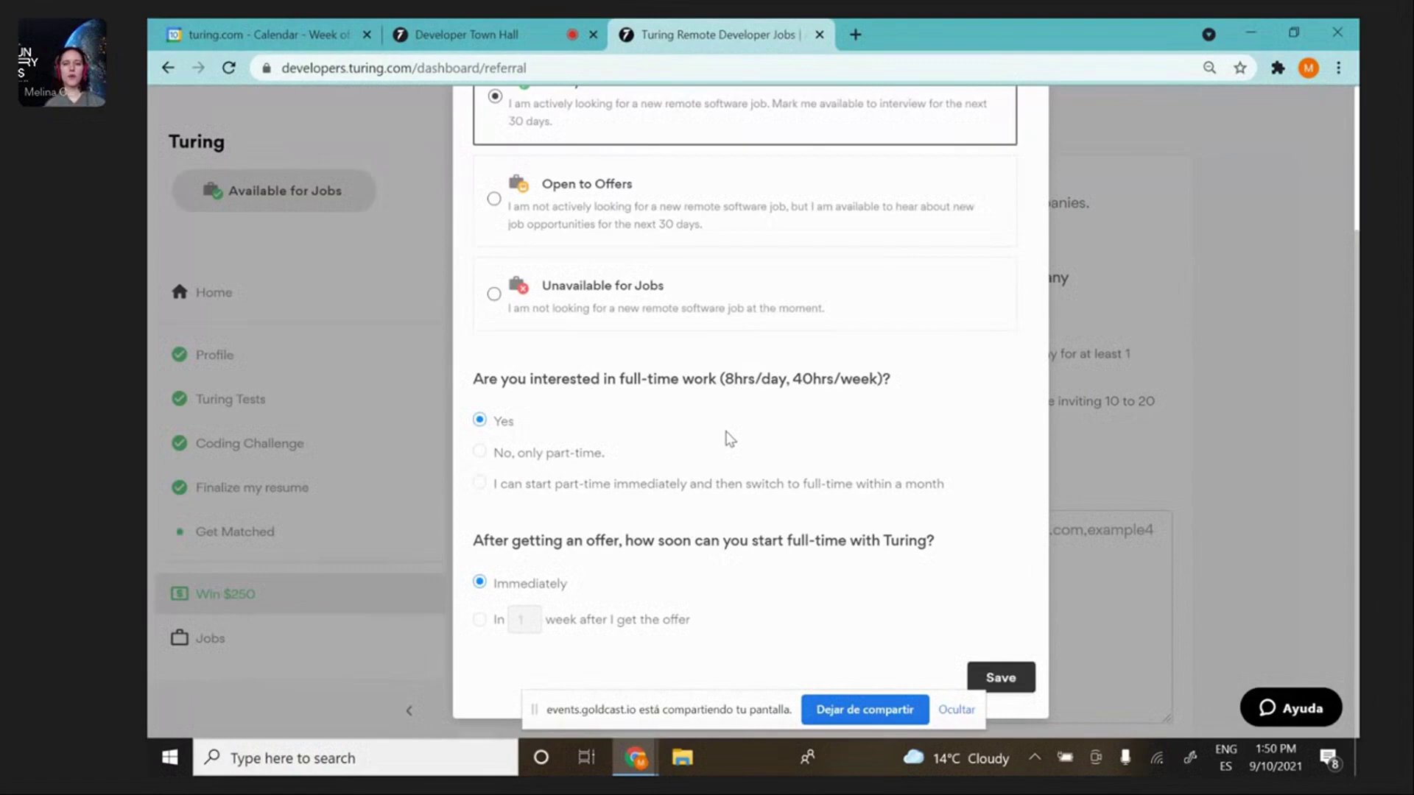
{"action": "left_click", "coordinate": [482, 622]}
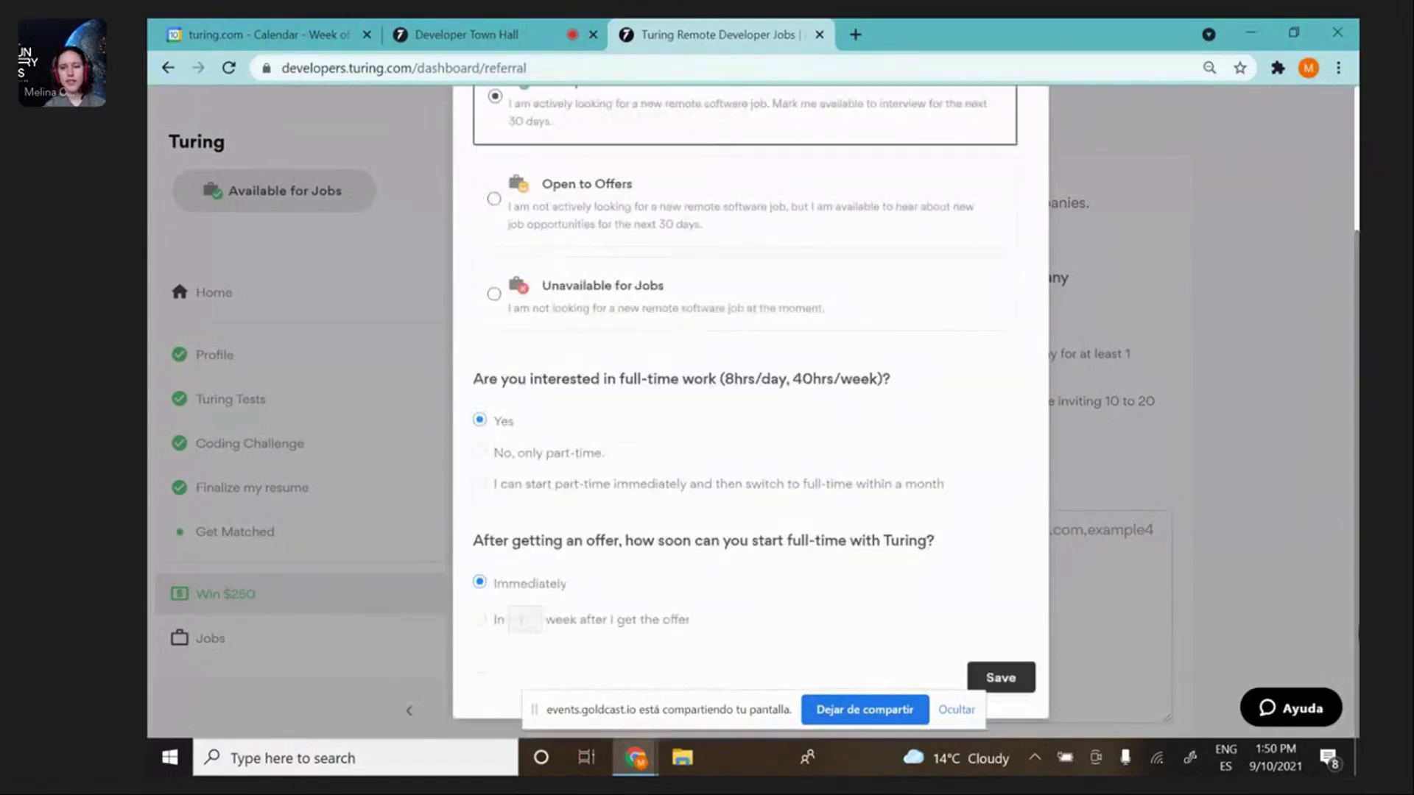
{"action": "left_click", "coordinate": [1001, 678]}
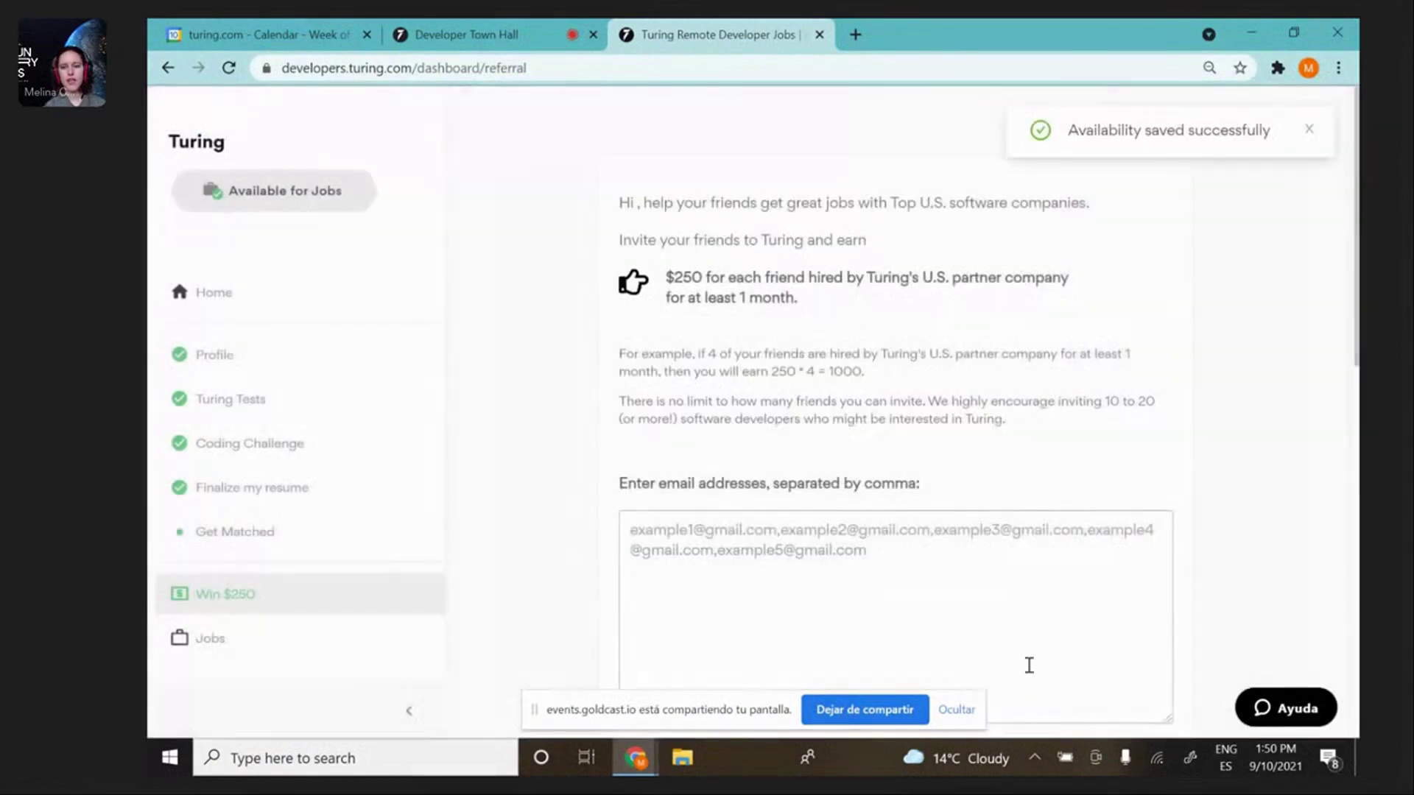
{"action": "mouse_move", "coordinate": [1358, 221]}
{"action": "left_mouse_down"}
{"action": "mouse_move", "coordinate": [1358, 549]}
{"action": "mouse_move", "coordinate": [1358, 422]}
{"action": "left_mouse_up"}
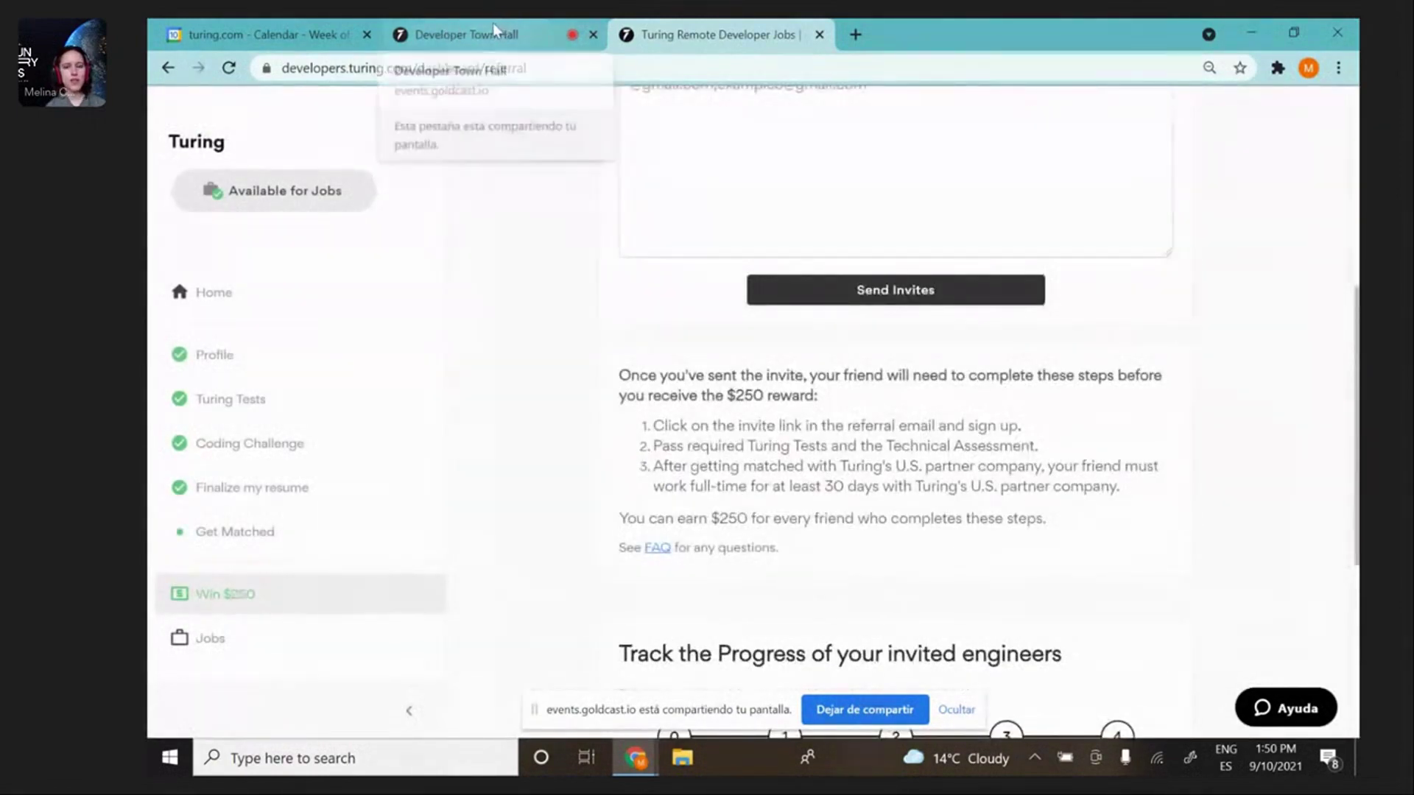